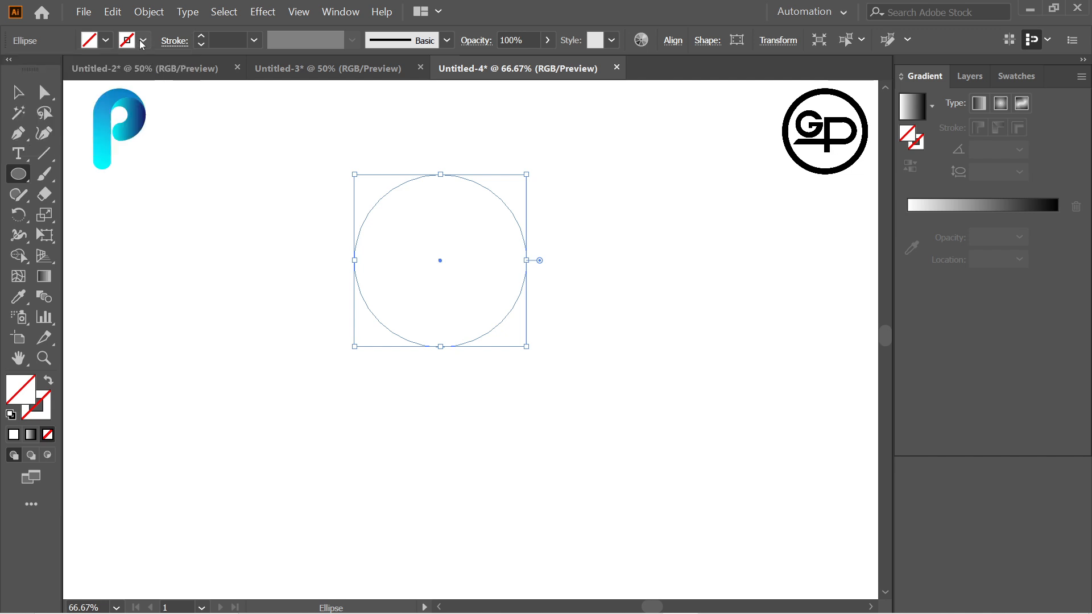
Step: Give the circle a 1 pt black stroke and add a copy in place, scaled down concentrically to a small inner circle
{"action": "left_click", "coordinate": [47, 68]}
{"action": "left_click", "coordinate": [555, 200]}
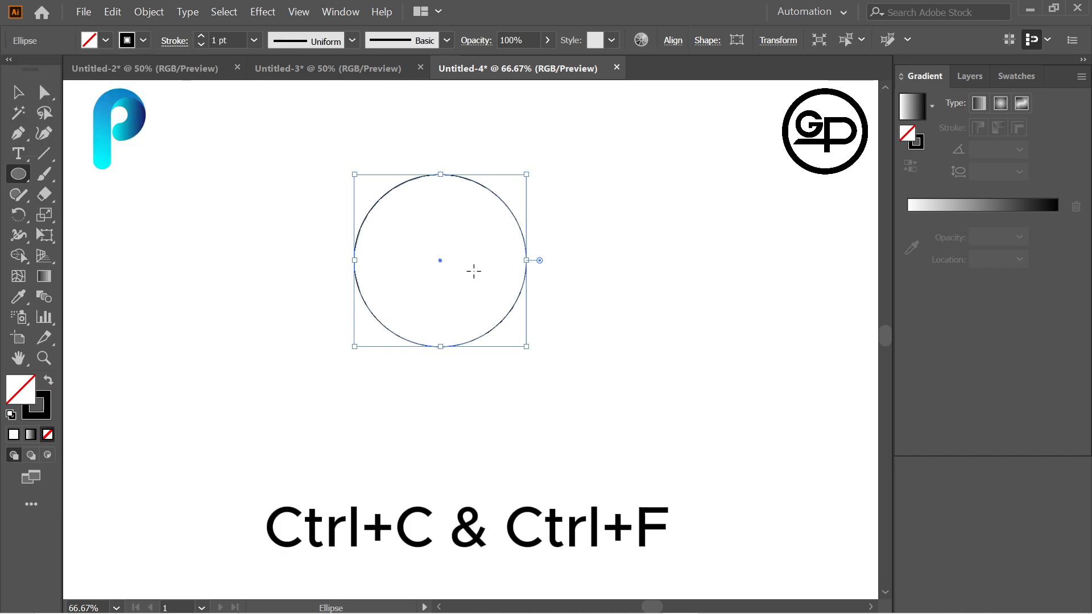
{"action": "key", "text": "ctrl+c"}
{"action": "key", "text": "ctrl+f"}
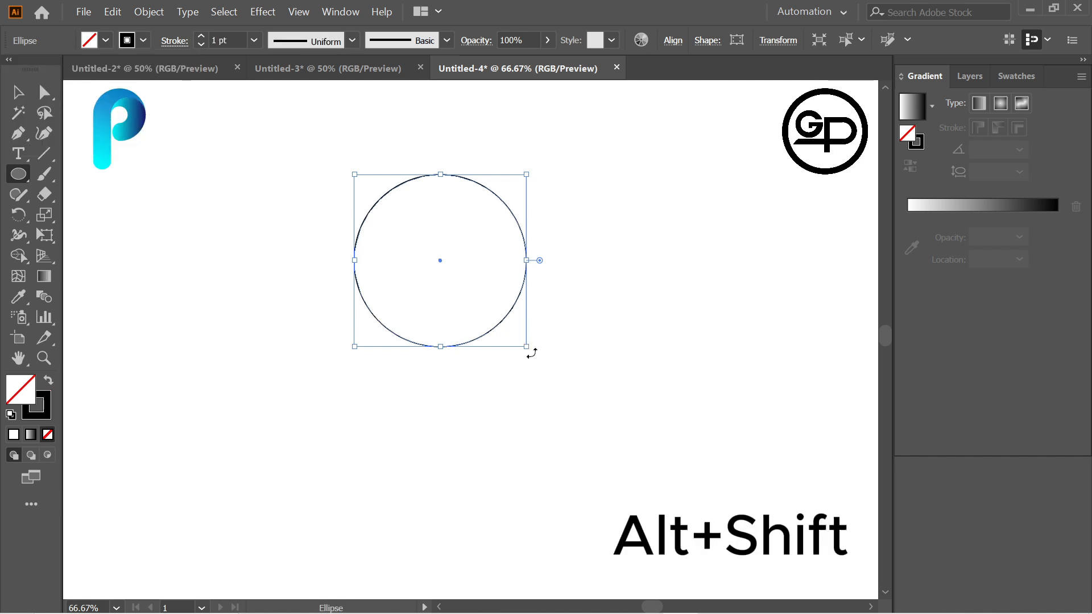
{"action": "left_click_drag", "start_coordinate": [526, 346], "coordinate": [479, 298]}
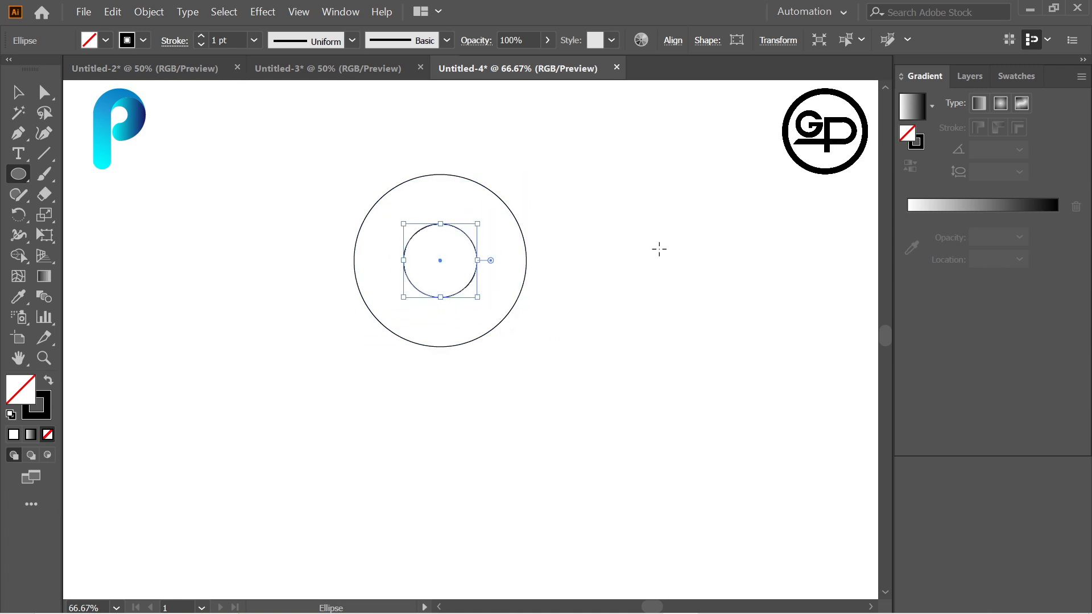
{"action": "left_click", "coordinate": [18, 92]}
{"action": "left_click", "coordinate": [551, 219]}
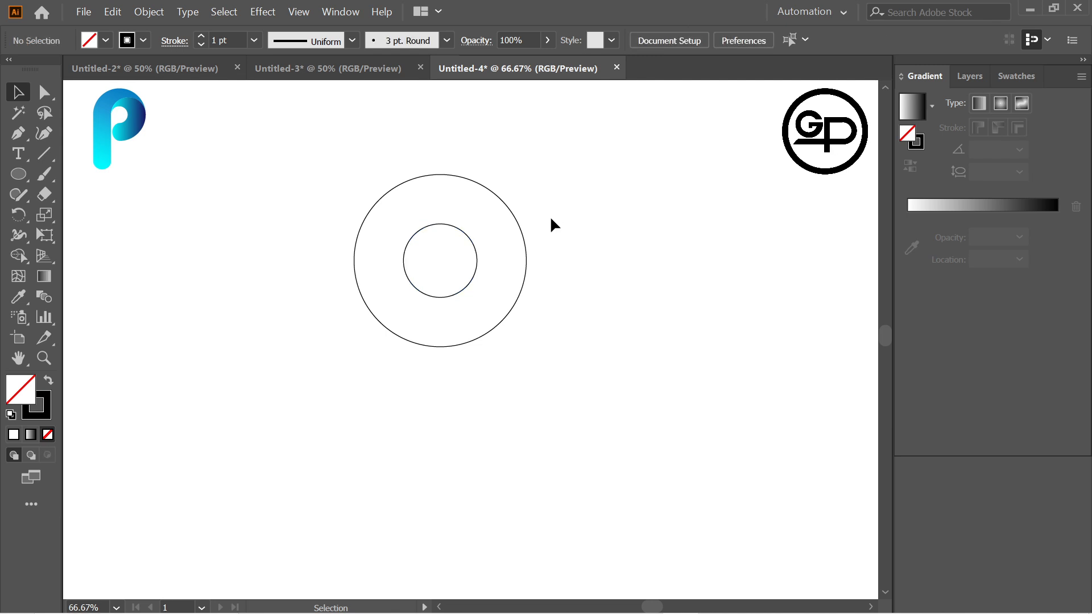
{"action": "left_click", "coordinate": [476, 253]}
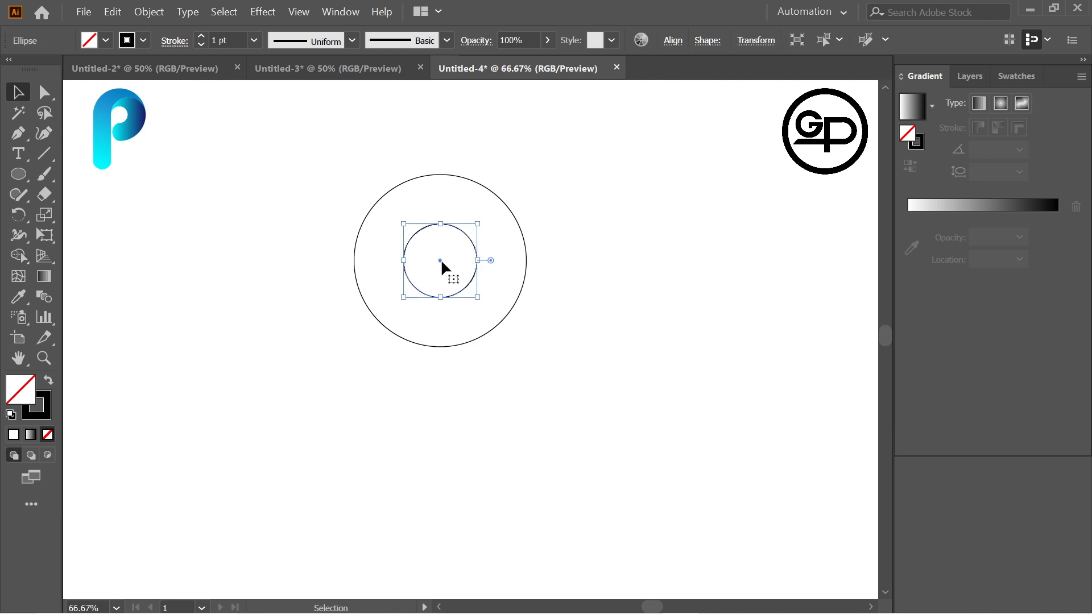
{"action": "left_click_drag", "start_coordinate": [440, 260], "coordinate": [476, 261]}
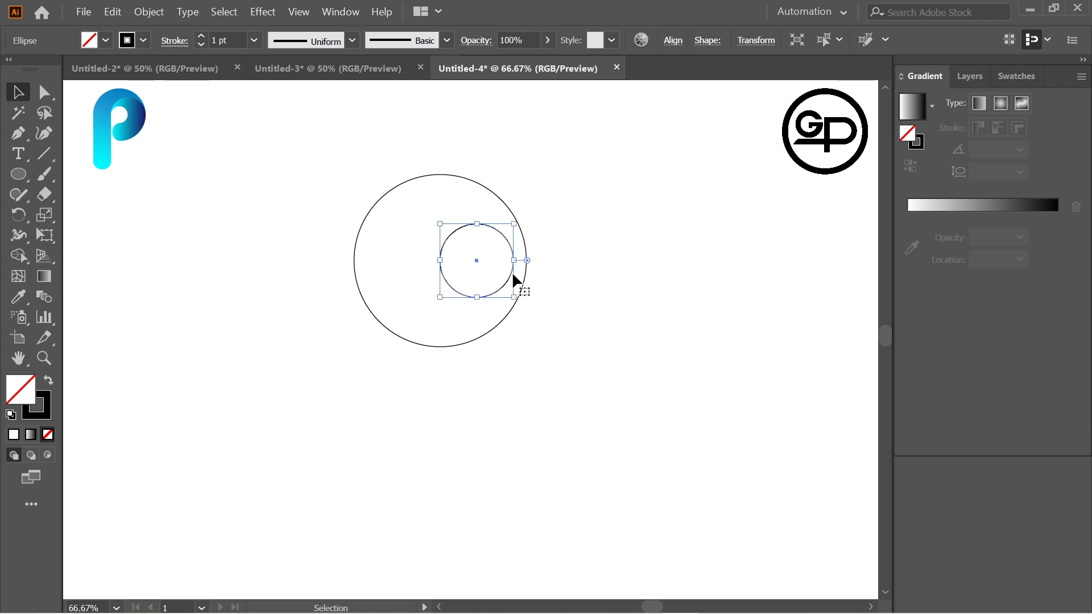
{"action": "key", "text": "ctrl+z"}
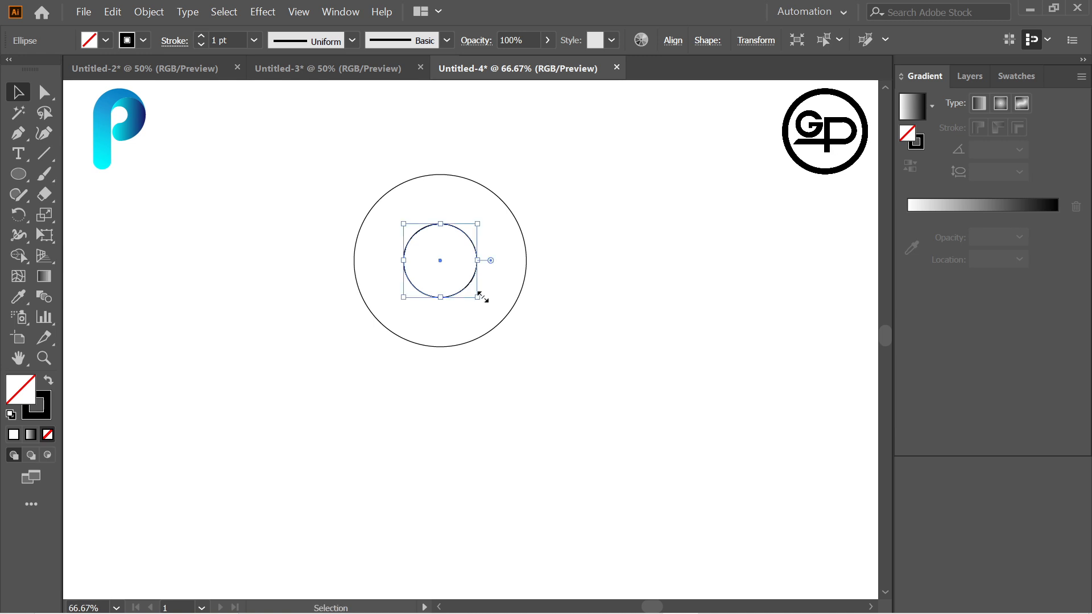
Step: Add a medium circle spanning the small circle's left edge to the large circle's right edge, and copy the small circle down to the large circle's bottom
{"action": "left_click_drag", "start_coordinate": [478, 265], "coordinate": [525, 265]}
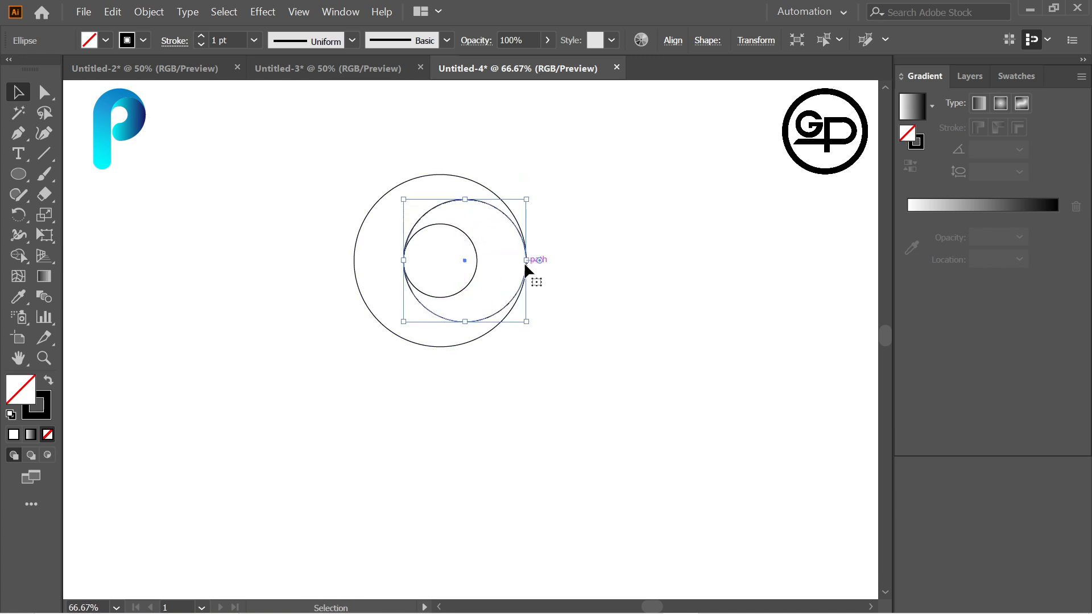
{"action": "left_click", "coordinate": [427, 269]}
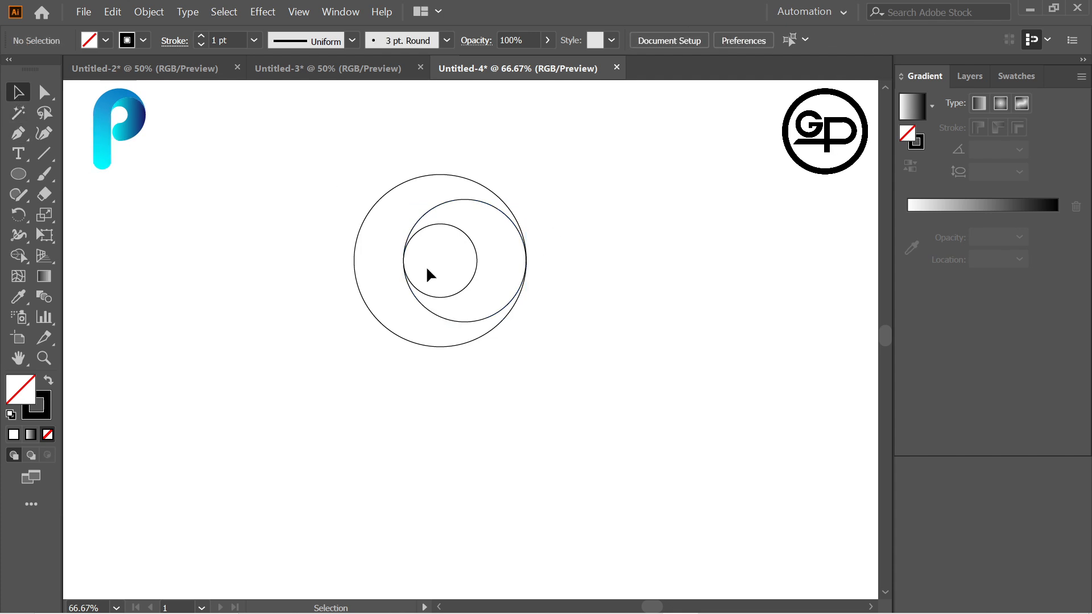
{"action": "left_click", "coordinate": [475, 255]}
{"action": "key", "text": "alt"}
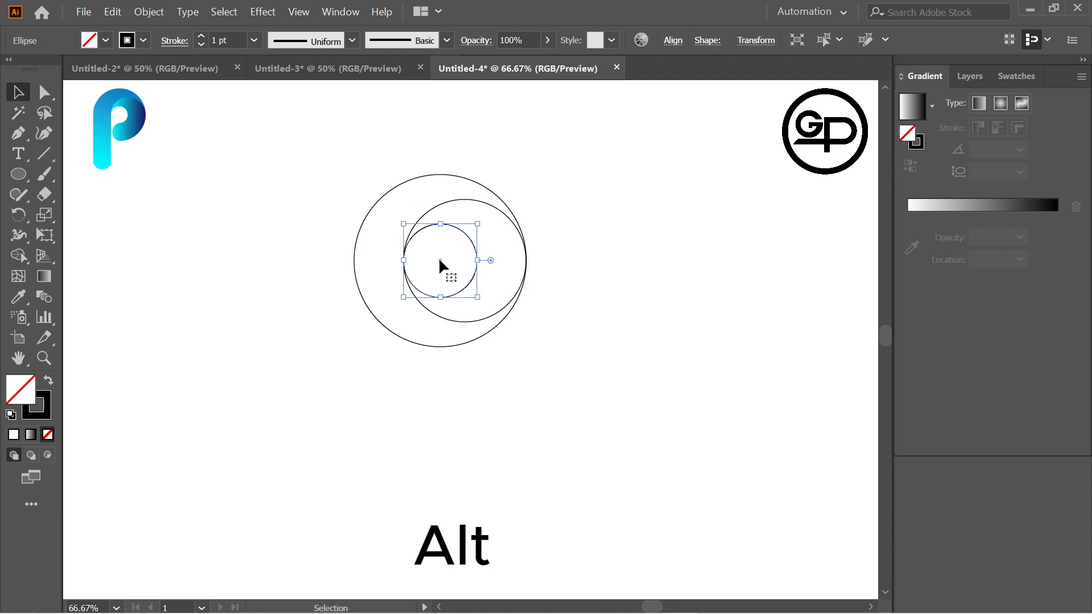
{"action": "left_click_drag", "start_coordinate": [440, 260], "coordinate": [439, 308]}
{"action": "left_click", "coordinate": [524, 338]}
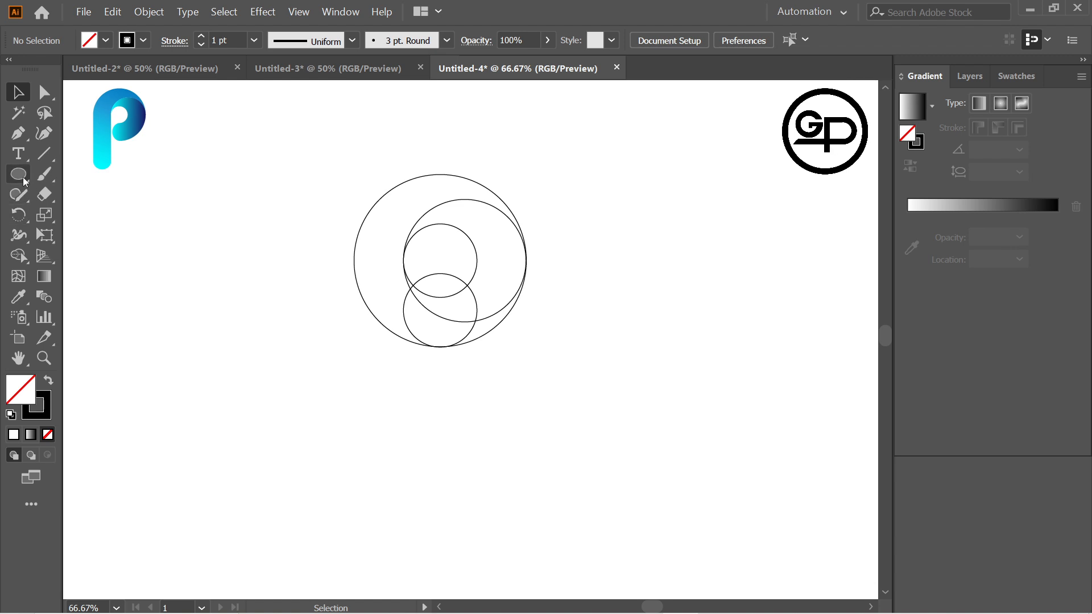
Step: Draw a vertical line tangent to the large circle's left side and copy it to both sides of the small inner circle
{"action": "left_click", "coordinate": [41, 158]}
{"action": "key", "text": "shift"}
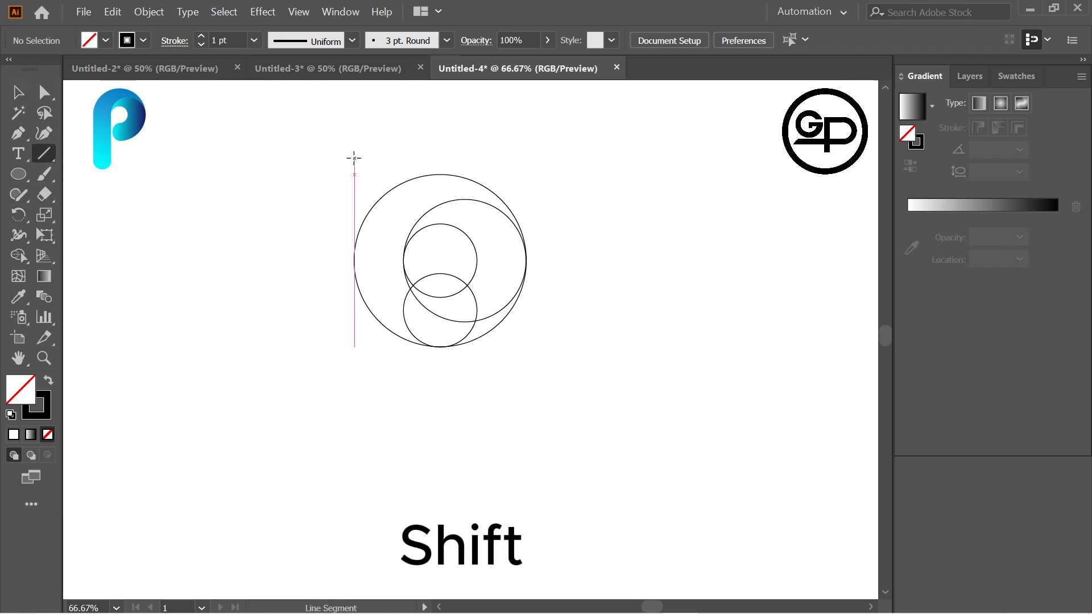
{"action": "left_click_drag", "start_coordinate": [353, 158], "coordinate": [363, 446]}
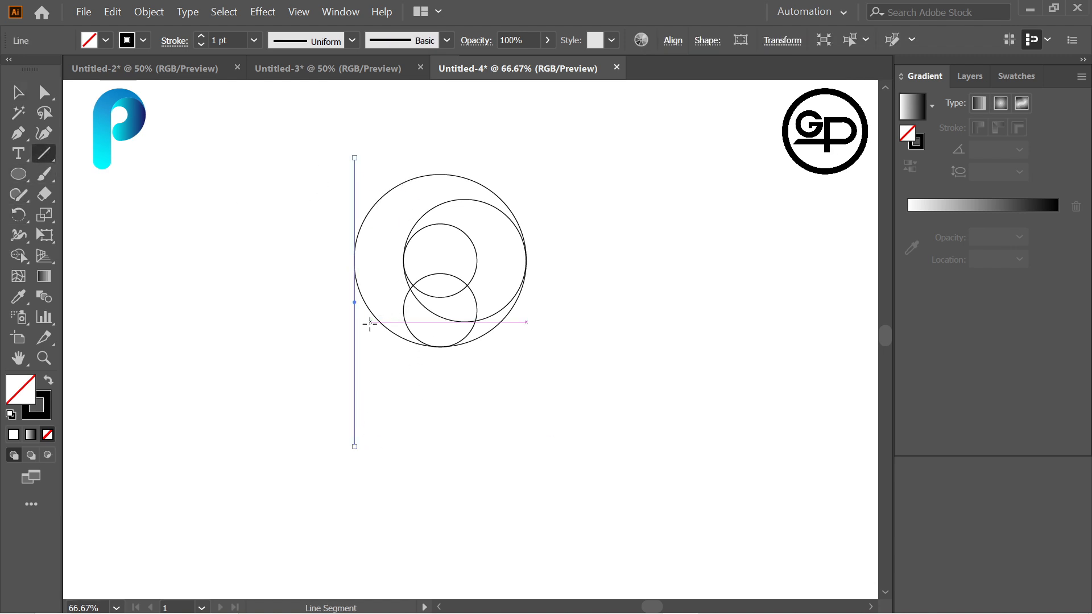
{"action": "left_click_drag", "start_coordinate": [354, 302], "coordinate": [477, 307]}
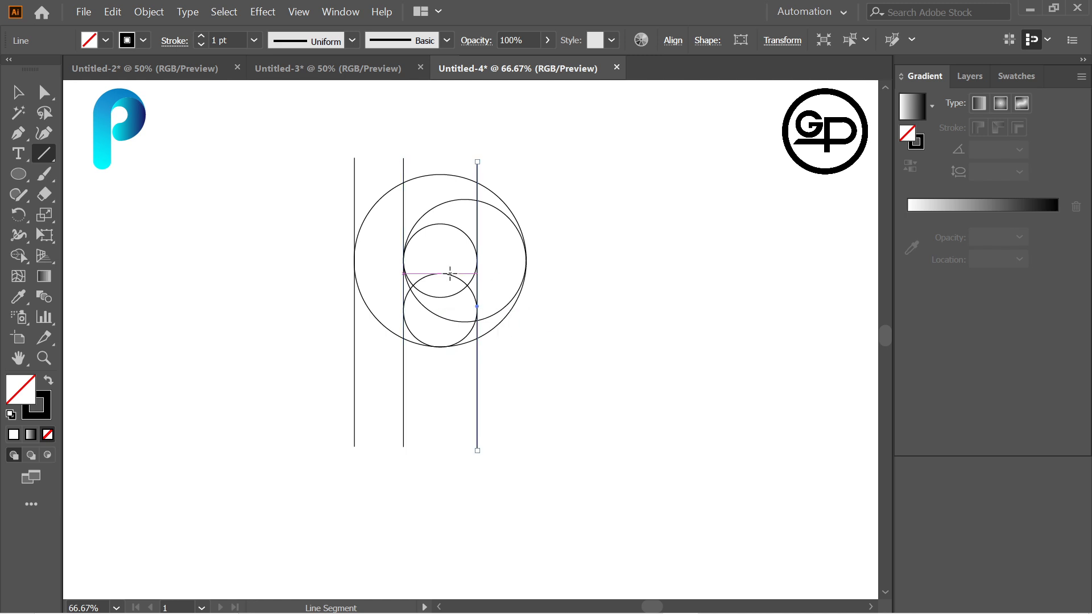
{"action": "key", "text": "v"}
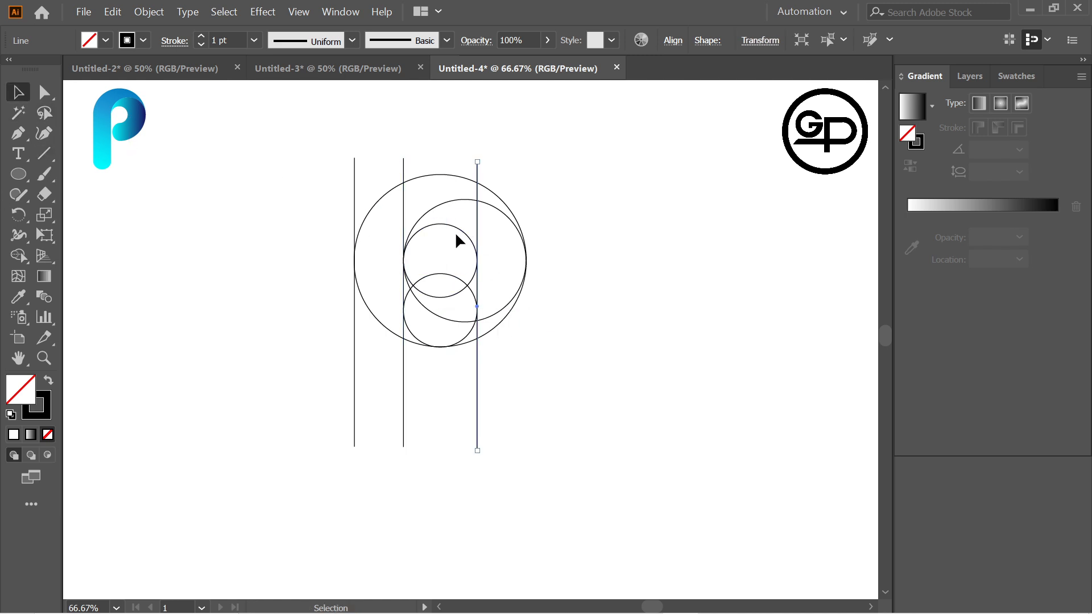
Step: Copy the lower small circle to the bottom of the two leftmost lines and scale it to fit between them
{"action": "left_click", "coordinate": [455, 231]}
{"action": "left_click", "coordinate": [444, 275]}
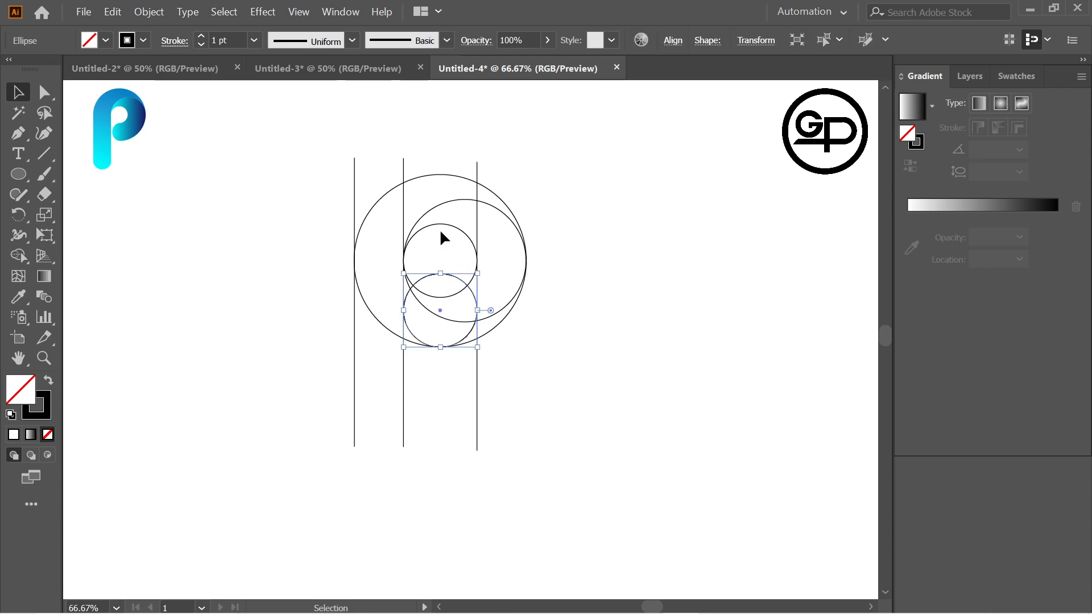
{"action": "left_click_drag", "start_coordinate": [438, 310], "coordinate": [389, 415]}
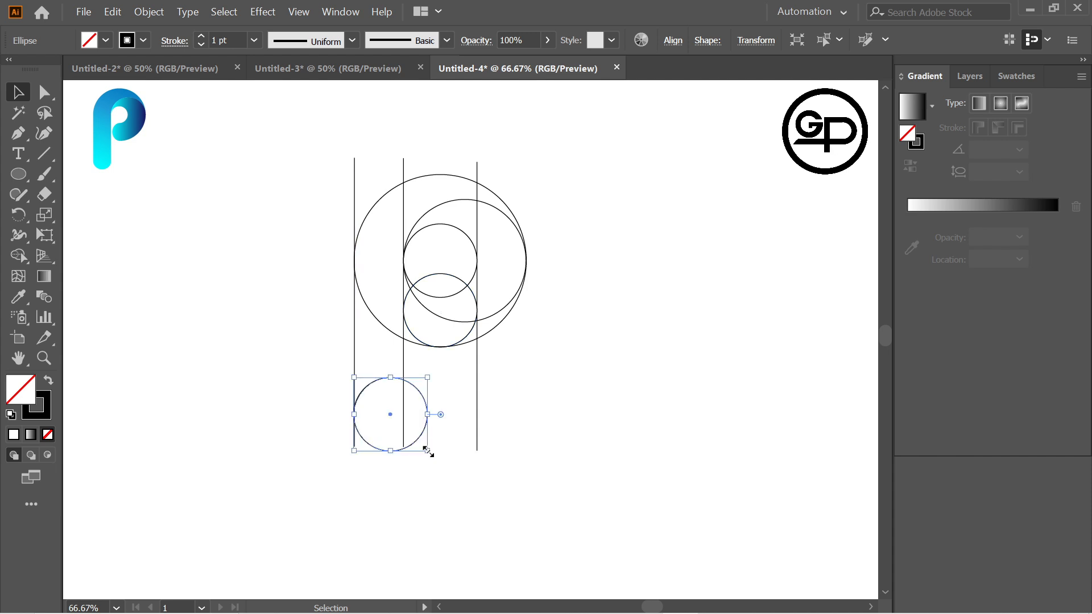
{"action": "left_click_drag", "start_coordinate": [427, 451], "coordinate": [403, 438]}
{"action": "left_click", "coordinate": [616, 402]}
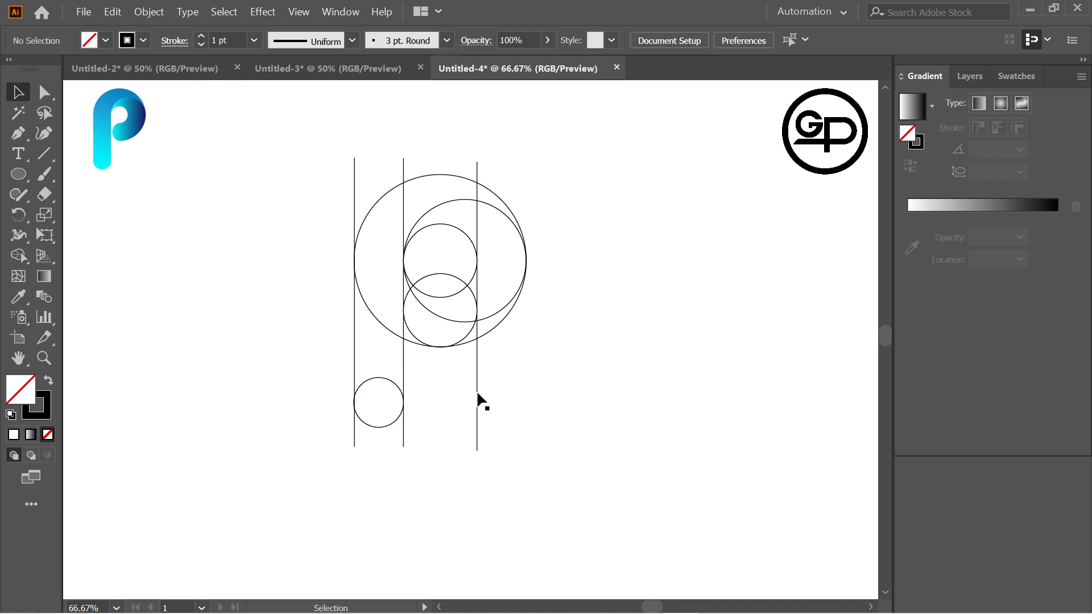
{"action": "left_click", "coordinate": [397, 384]}
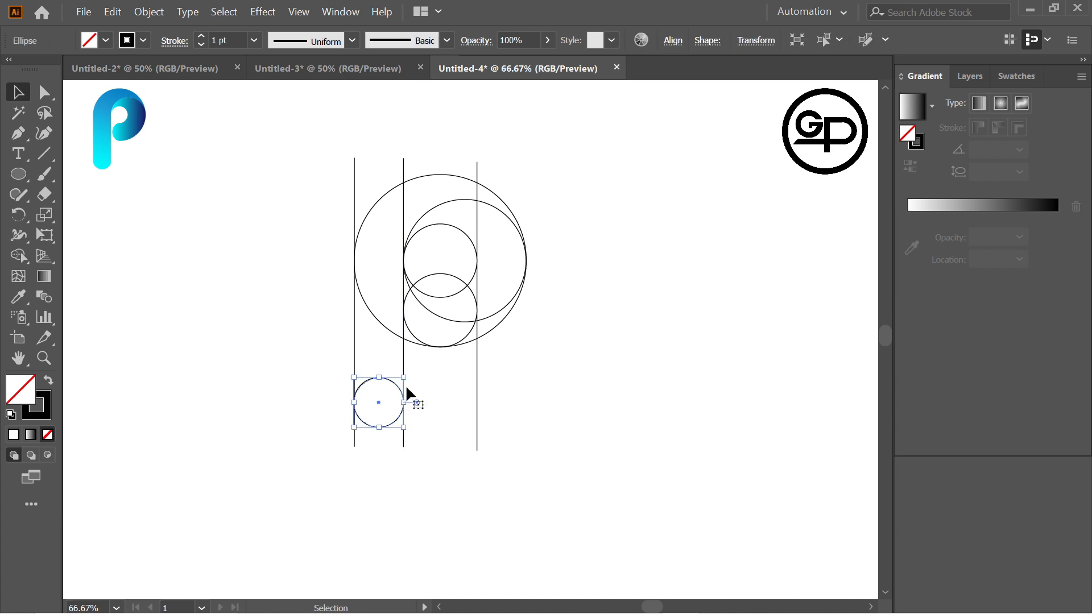
{"action": "left_click", "coordinate": [658, 384]}
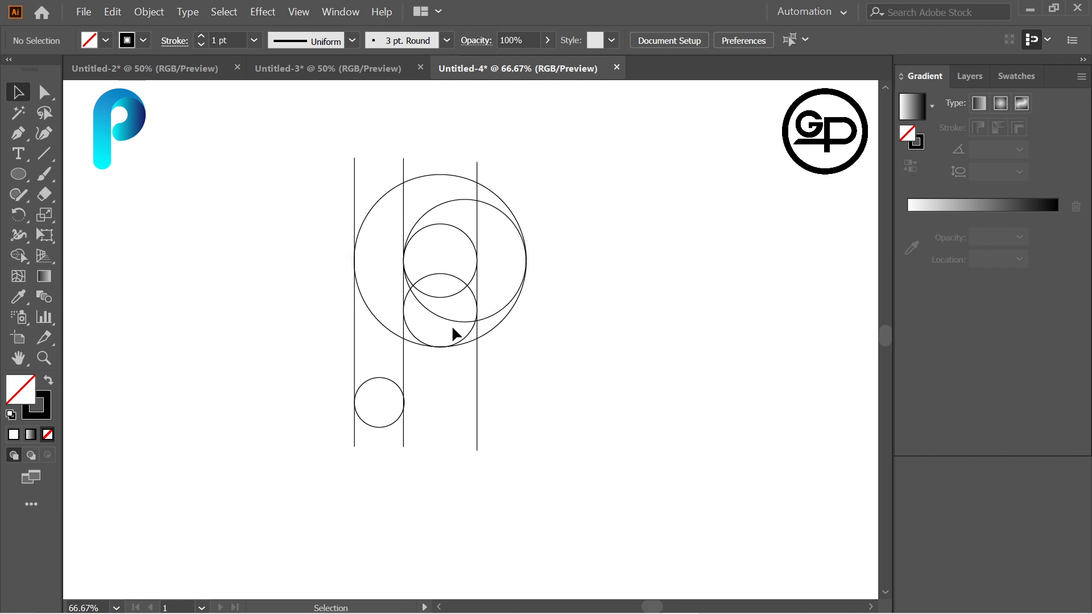
Step: Narrow the lower inner circle slightly from its left side and nudge it to the right
{"action": "left_click", "coordinate": [406, 300]}
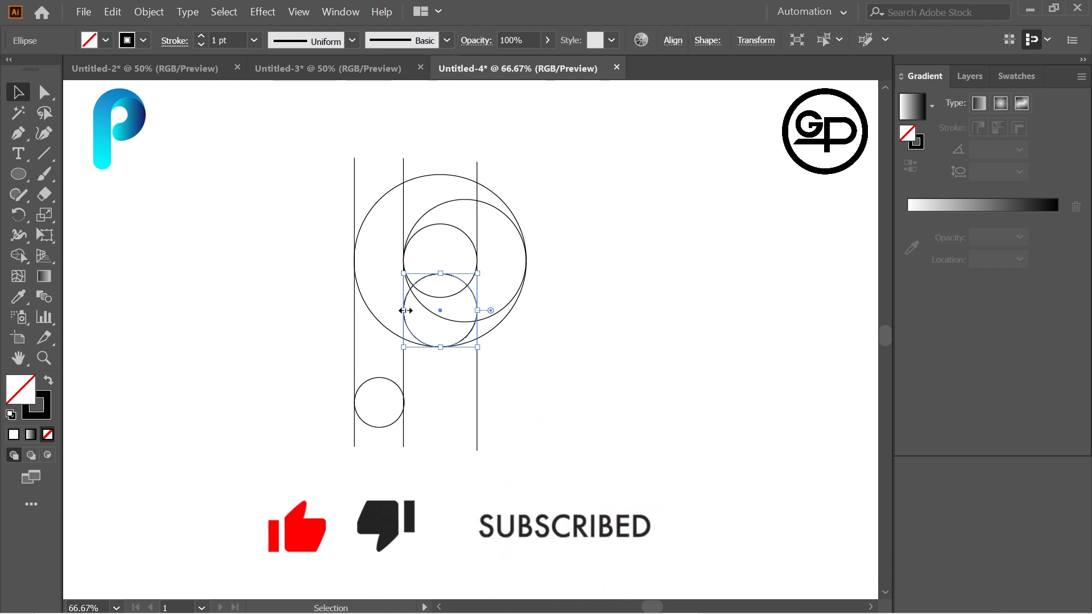
{"action": "left_click_drag", "start_coordinate": [405, 310], "coordinate": [409, 311]}
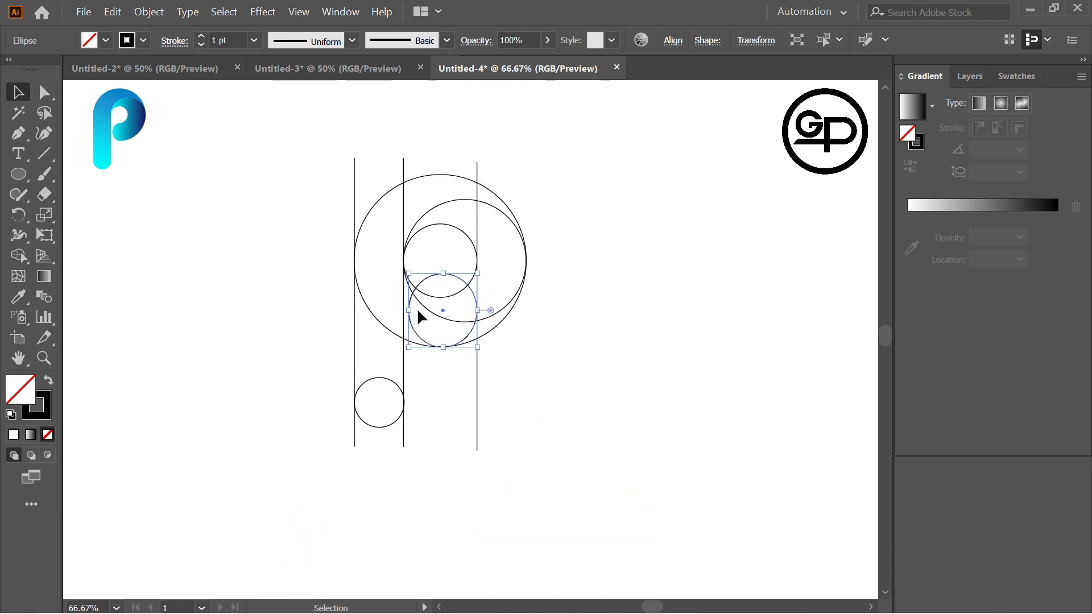
{"action": "left_click", "coordinate": [521, 364]}
{"action": "left_click", "coordinate": [476, 306]}
{"action": "key", "text": "Right"}
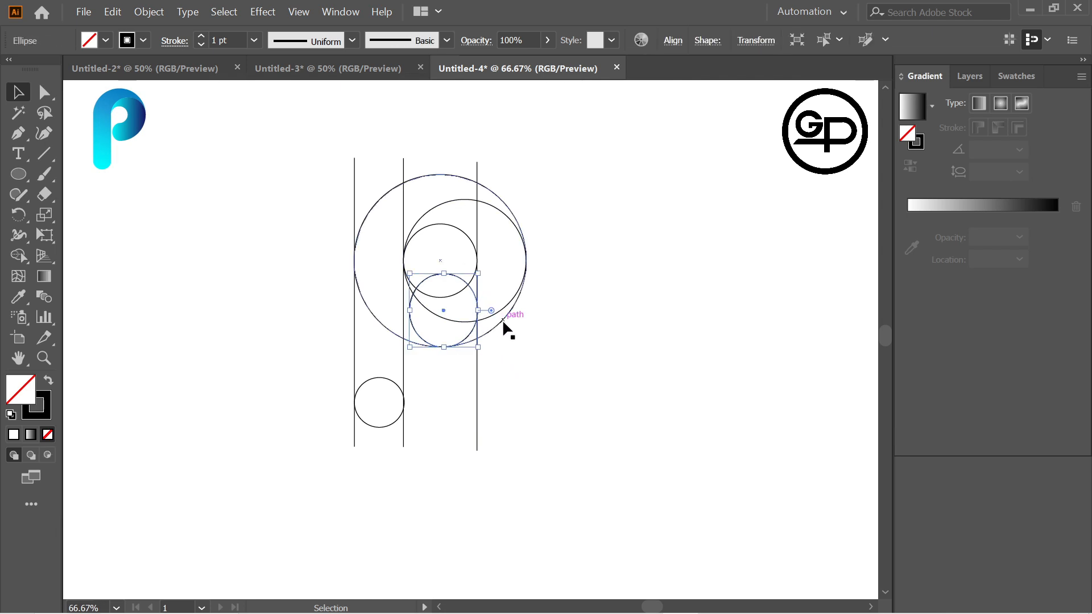
{"action": "left_click", "coordinate": [597, 353]}
Step: Select all circles and lines and merge the regions around the small circle into the P's bowl with Shape Builder, undoing wrong merges
{"action": "left_click_drag", "start_coordinate": [265, 131], "coordinate": [614, 427]}
{"action": "key", "text": "shift+m"}
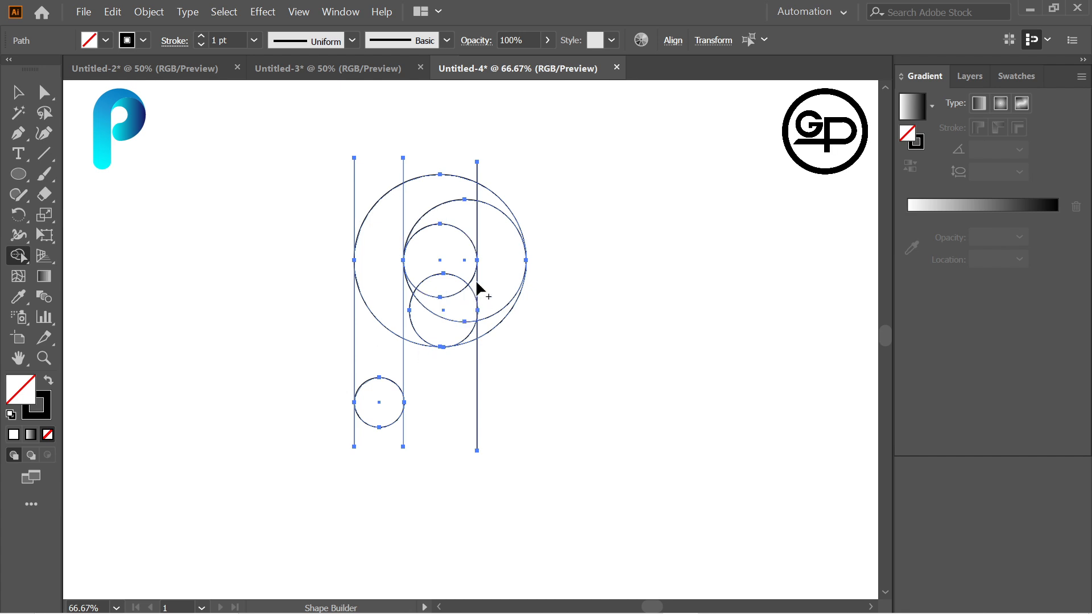
{"action": "mouse_move", "coordinate": [436, 304]}
{"action": "left_mouse_down"}
{"action": "mouse_move", "coordinate": [450, 331]}
{"action": "mouse_move", "coordinate": [482, 312]}
{"action": "mouse_move", "coordinate": [487, 325]}
{"action": "mouse_move", "coordinate": [490, 263]}
{"action": "mouse_move", "coordinate": [464, 219]}
{"action": "left_mouse_up"}
{"action": "key", "text": "ctrl+z"}
{"action": "key", "text": "ctrl+z"}
{"action": "key", "text": "ctrl+z"}
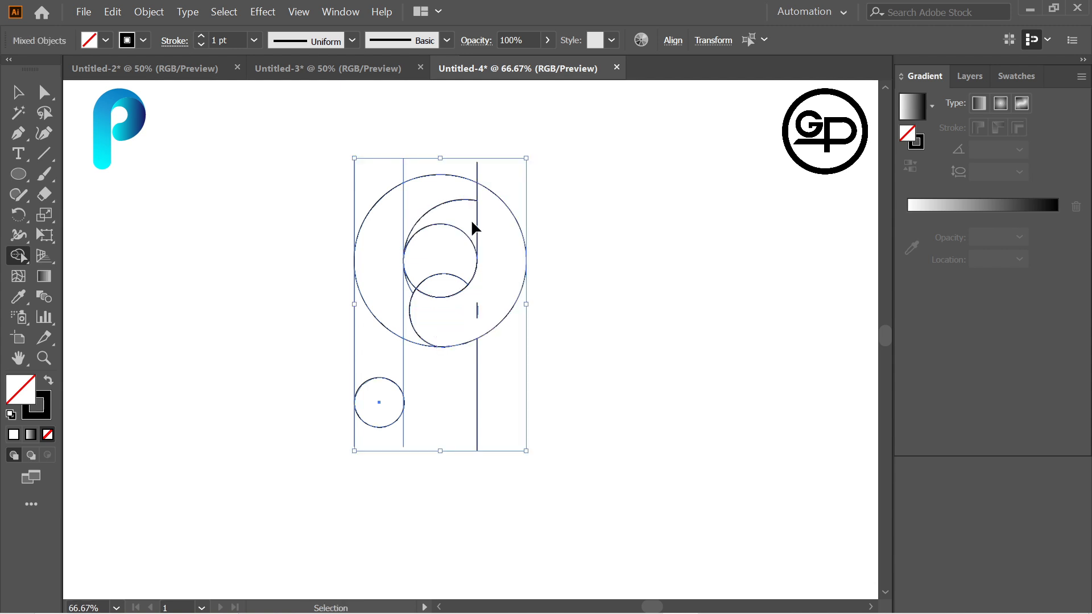
{"action": "mouse_move", "coordinate": [482, 222]}
{"action": "left_mouse_down"}
{"action": "mouse_move", "coordinate": [447, 215]}
{"action": "mouse_move", "coordinate": [493, 278]}
{"action": "mouse_move", "coordinate": [471, 322]}
{"action": "mouse_move", "coordinate": [464, 303]}
{"action": "mouse_move", "coordinate": [491, 295]}
{"action": "mouse_move", "coordinate": [487, 324]}
{"action": "left_mouse_up"}
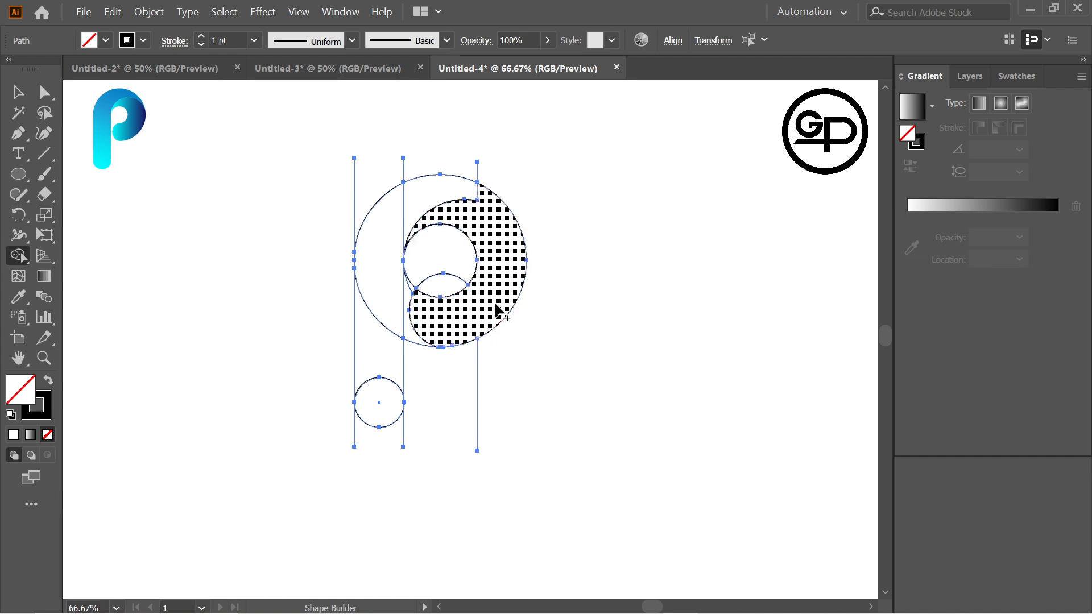
{"action": "key", "text": "ctrl"}
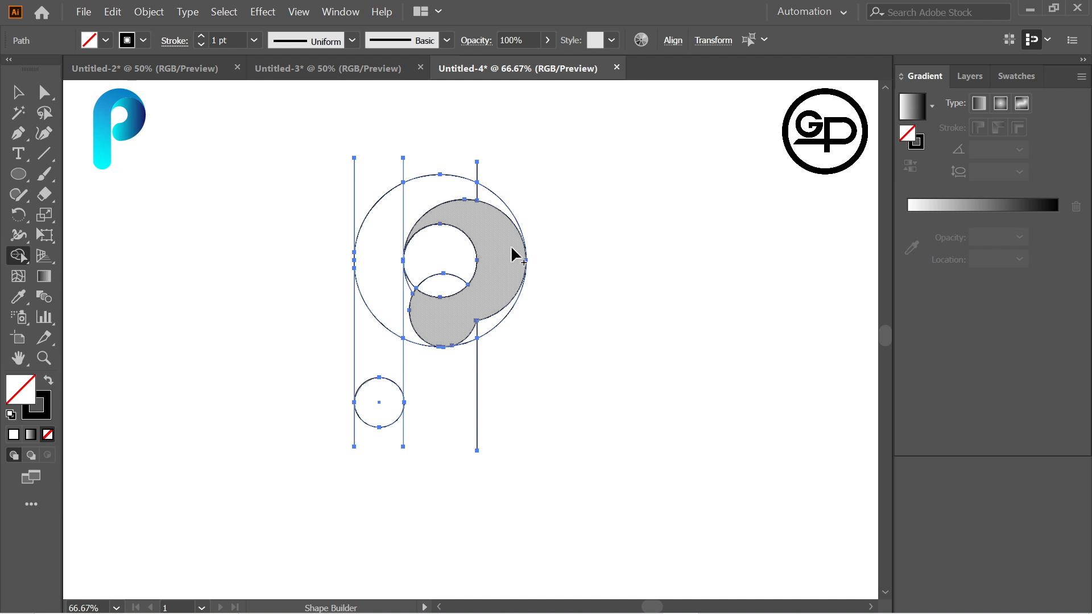
Step: Select the merged bowl shape on its own and nudge it slightly to the right
{"action": "left_click", "coordinate": [18, 92]}
{"action": "left_click", "coordinate": [607, 306]}
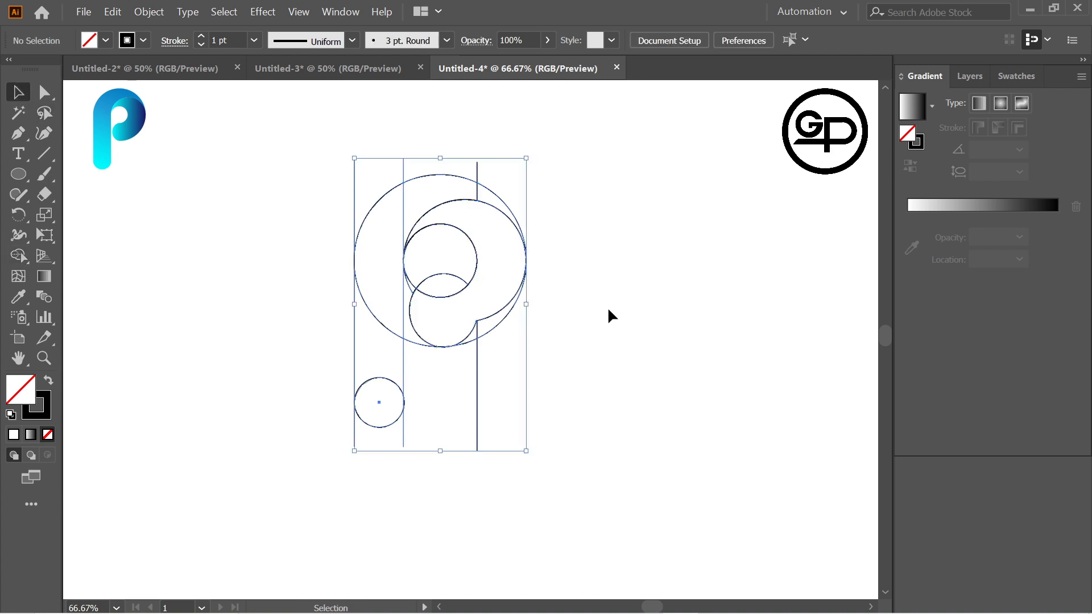
{"action": "left_click", "coordinate": [518, 230]}
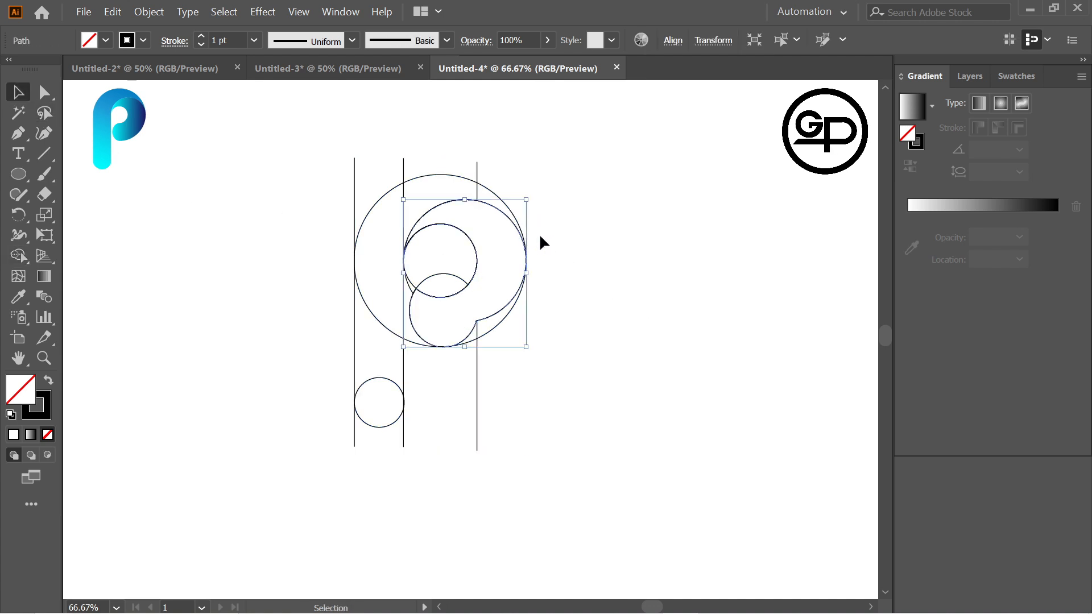
{"action": "left_click", "coordinate": [580, 274]}
Step: Merge the bowl with the lower crescent along the large circle using Shape Builder, undoing the extra merge of the inner overlap
{"action": "left_click_drag", "start_coordinate": [286, 179], "coordinate": [695, 423]}
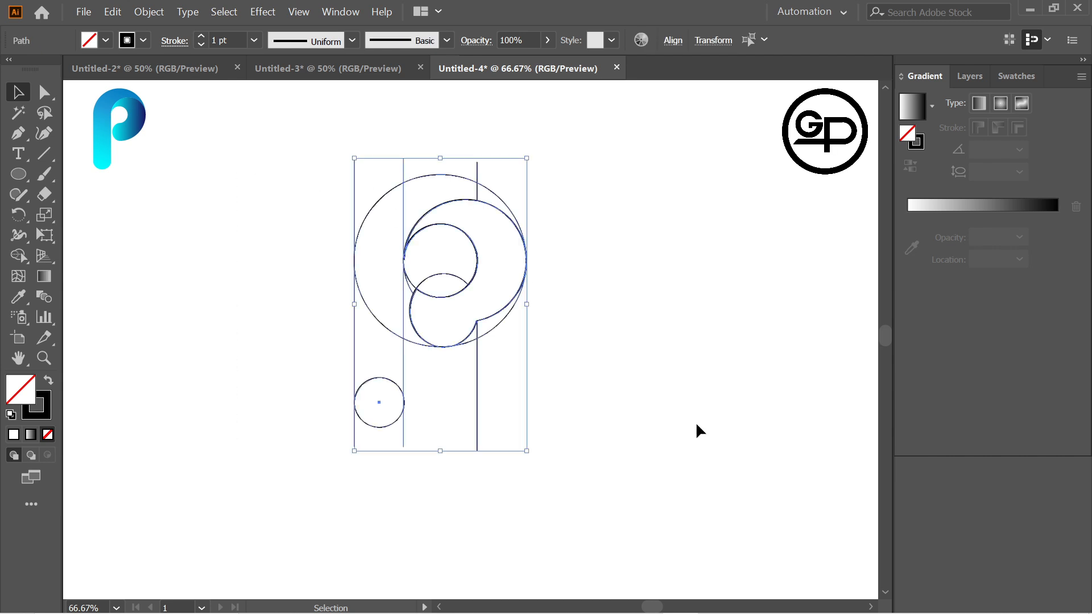
{"action": "left_click", "coordinate": [18, 256]}
{"action": "mouse_move", "coordinate": [509, 269]}
{"action": "left_mouse_down"}
{"action": "mouse_move", "coordinate": [498, 324]}
{"action": "mouse_move", "coordinate": [461, 336]}
{"action": "mouse_move", "coordinate": [434, 312]}
{"action": "mouse_move", "coordinate": [479, 316]}
{"action": "left_mouse_up"}
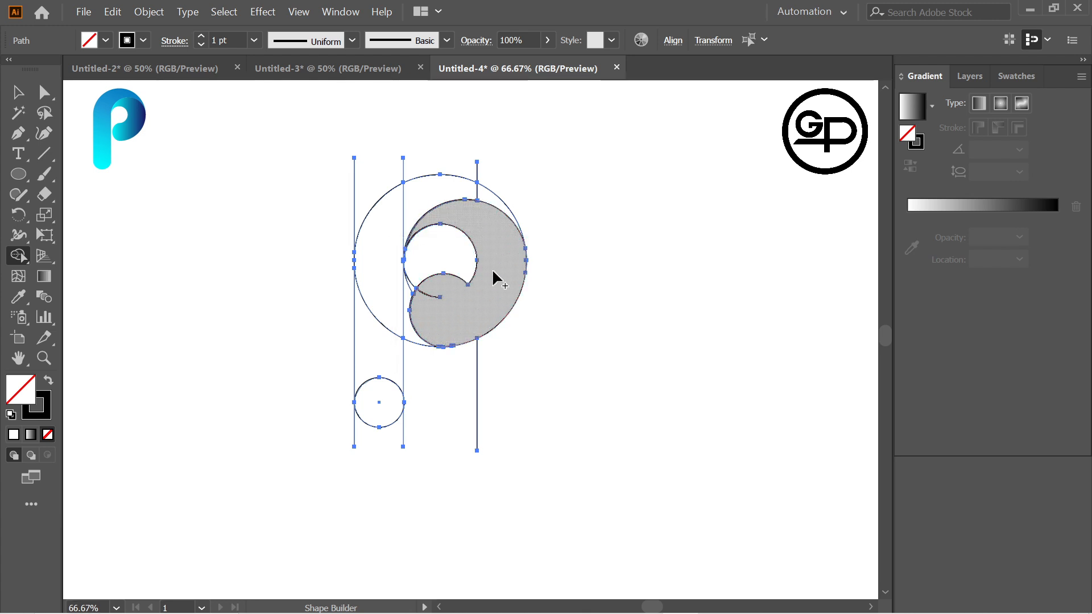
{"action": "key", "text": "ctrl+z"}
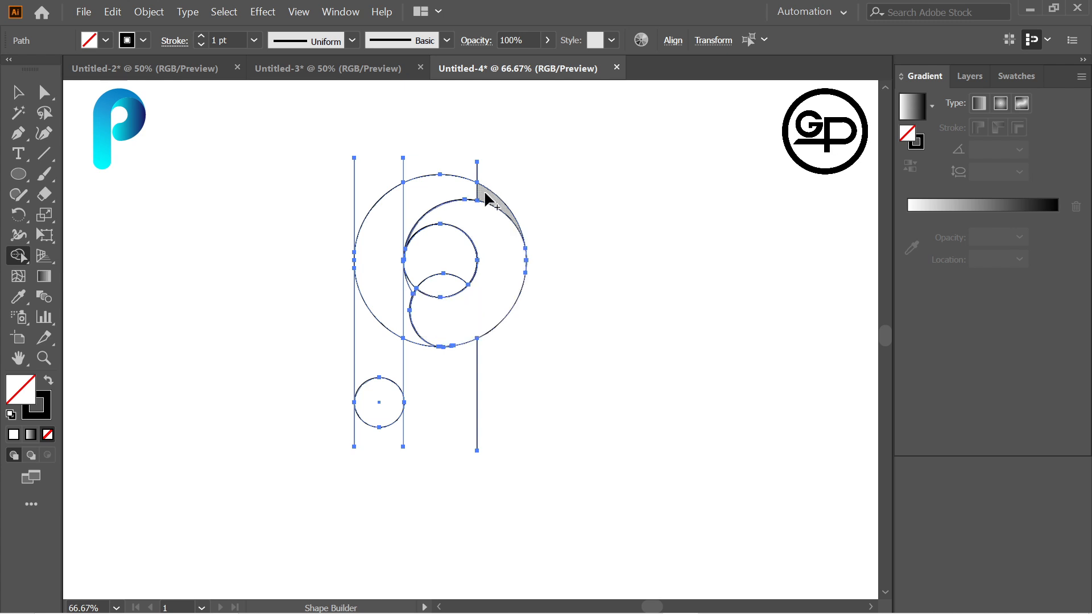
Step: Merge the upper crescent, the vertical stem and the rounded bottom circle into one stem shape with Shape Builder
{"action": "mouse_move", "coordinate": [483, 195]}
{"action": "left_mouse_down"}
{"action": "mouse_move", "coordinate": [401, 199]}
{"action": "mouse_move", "coordinate": [378, 297]}
{"action": "mouse_move", "coordinate": [381, 397]}
{"action": "mouse_move", "coordinate": [378, 367]}
{"action": "mouse_move", "coordinate": [380, 390]}
{"action": "mouse_move", "coordinate": [408, 327]}
{"action": "left_mouse_up"}
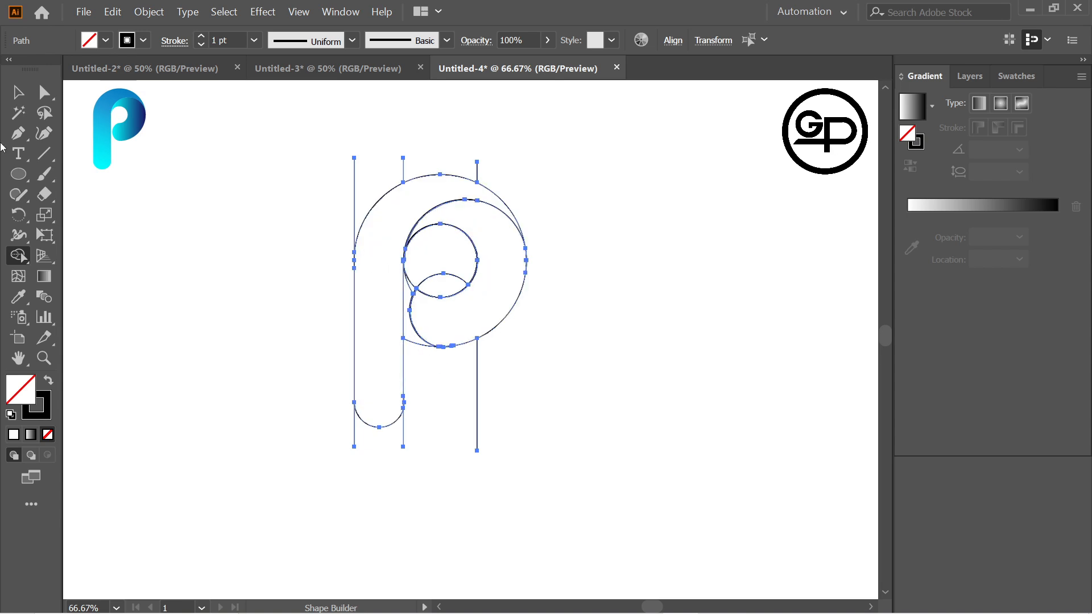
{"action": "key", "text": "v"}
{"action": "left_click", "coordinate": [545, 294]}
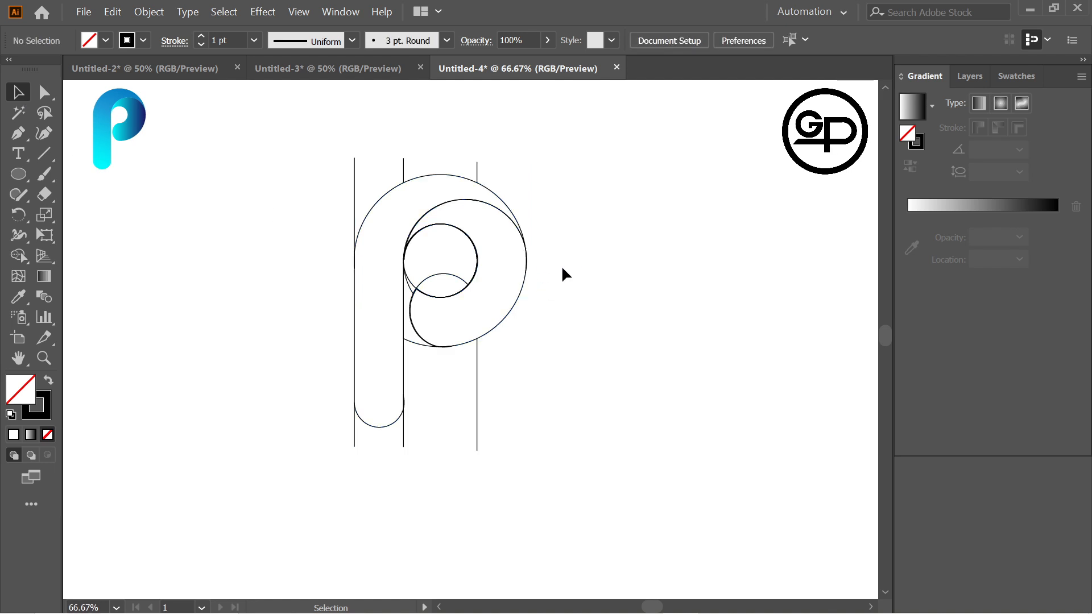
Step: Select all the construction paths and fill the P's bowl and stem regions with black using Shape Builder
{"action": "left_click", "coordinate": [526, 266]}
{"action": "left_click_drag", "start_coordinate": [296, 145], "coordinate": [599, 447]}
{"action": "left_click", "coordinate": [18, 255]}
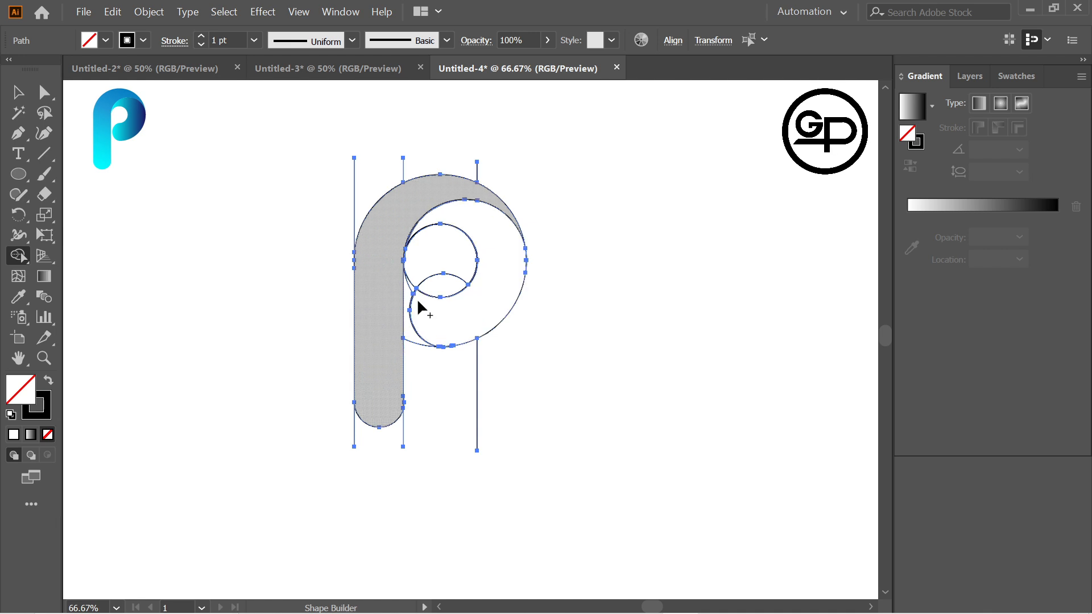
{"action": "left_click", "coordinate": [1015, 75]}
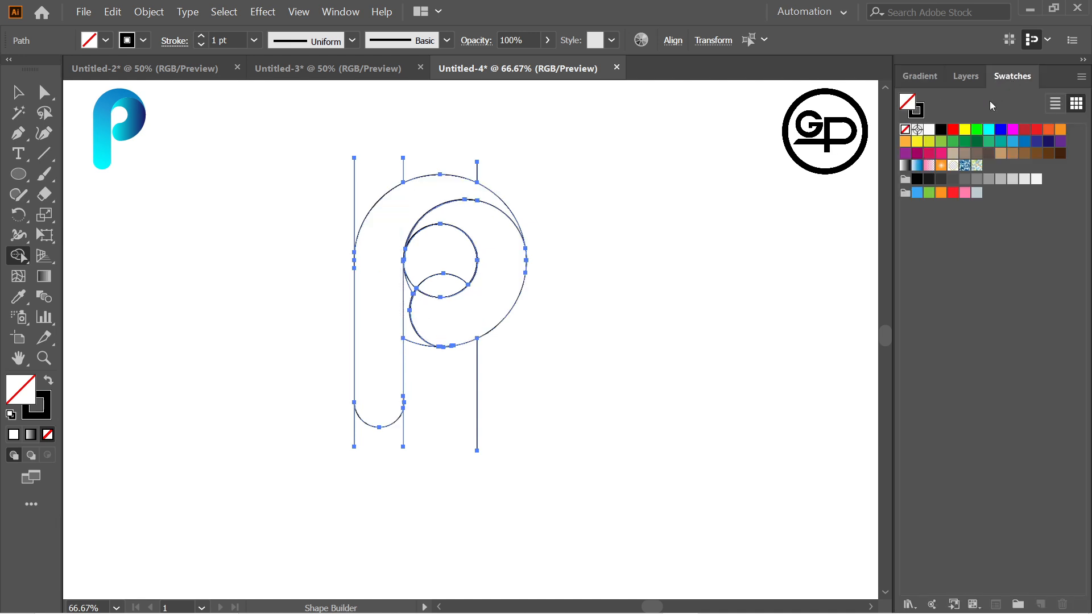
{"action": "left_click", "coordinate": [941, 129]}
{"action": "left_click", "coordinate": [499, 292]}
{"action": "left_click", "coordinate": [426, 190]}
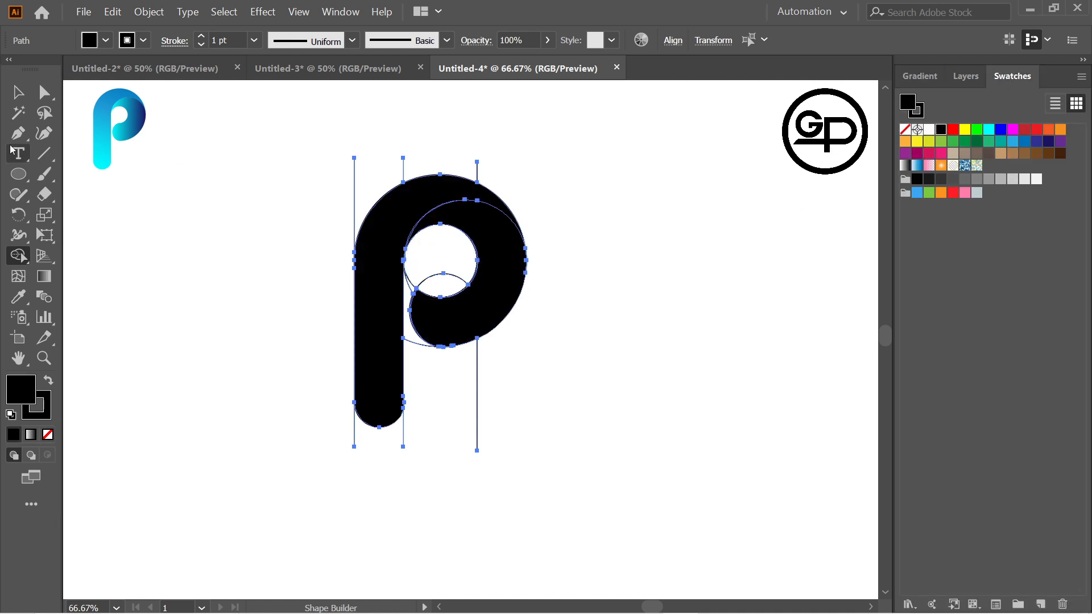
Step: Cut the black stem and bowl shapes out of the drawing and delete all remaining construction circles and lines
{"action": "left_click", "coordinate": [17, 91]}
{"action": "left_click", "coordinate": [720, 294]}
{"action": "left_click_drag", "start_coordinate": [354, 178], "coordinate": [653, 409]}
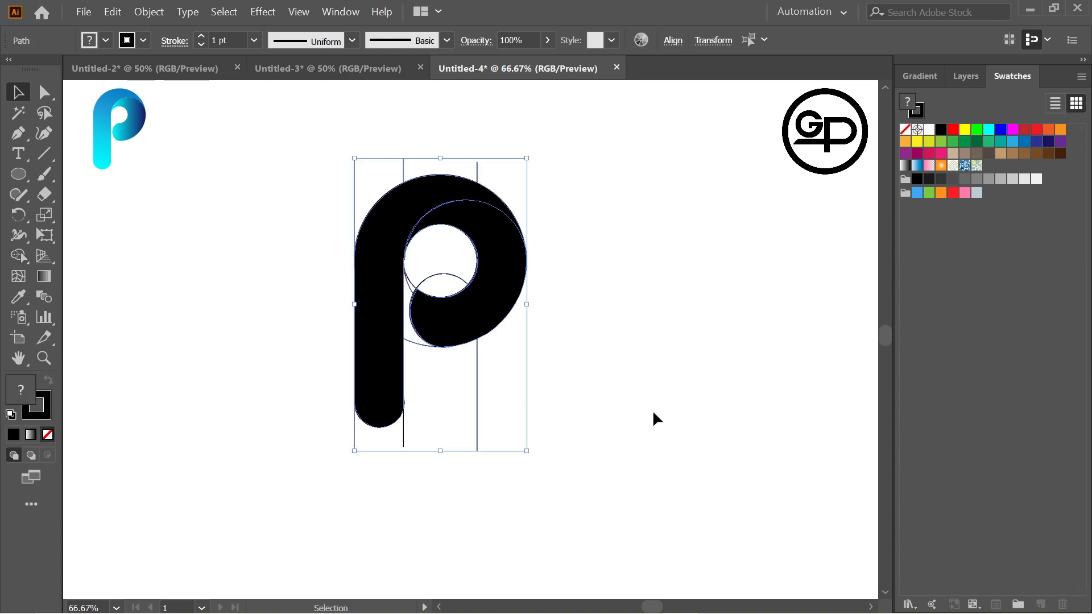
{"action": "left_click", "coordinate": [653, 409]}
{"action": "left_click", "coordinate": [387, 257], "text": "ctrl+shift"}
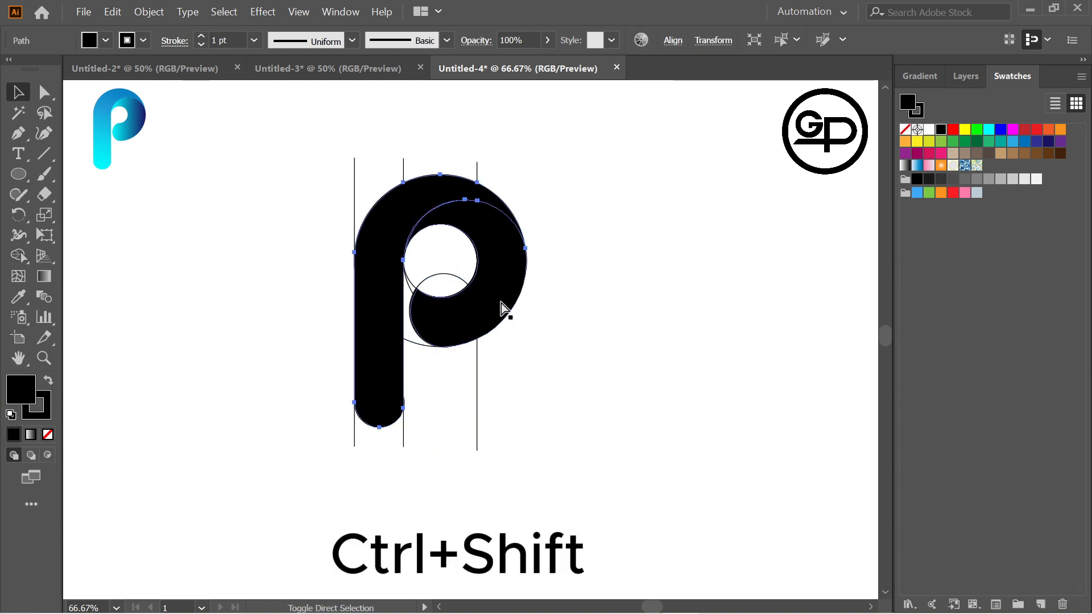
{"action": "left_click", "coordinate": [500, 299], "text": "ctrl+shift"}
{"action": "key", "text": "ctrl+x"}
{"action": "left_click_drag", "start_coordinate": [288, 146], "coordinate": [618, 541]}
{"action": "key", "text": "Delete"}
Step: Paste the cut stem and bowl back onto the artboard and enlarge the P to about 1.5 times its size
{"action": "key", "text": "ctrl+v"}
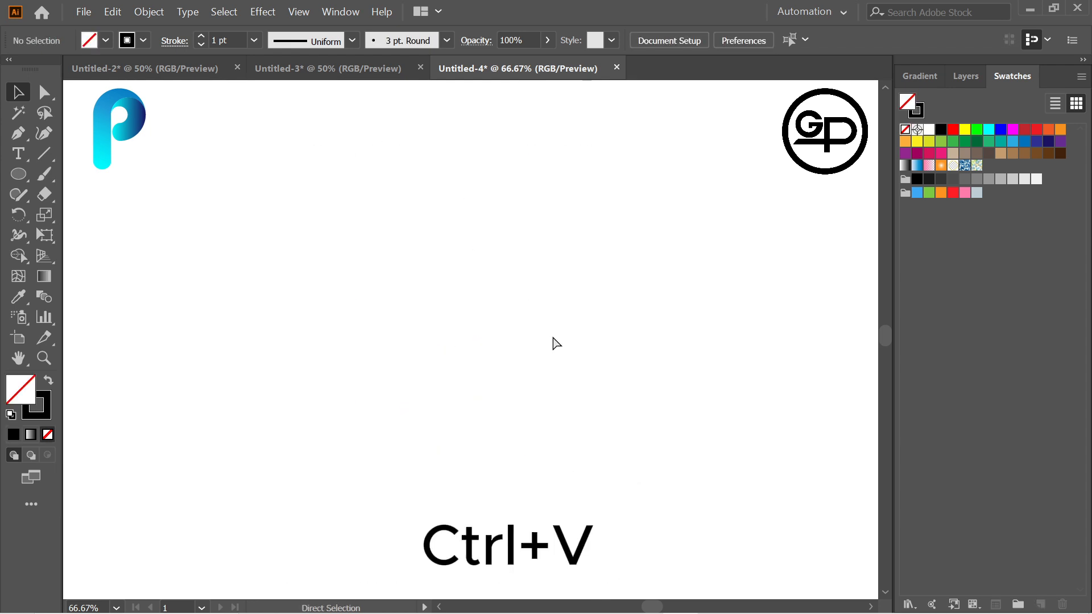
{"action": "left_click_drag", "start_coordinate": [558, 465], "coordinate": [600, 531]}
{"action": "left_click", "coordinate": [714, 393]}
Step: Fill the bowl with the blue linear gradient preset and set the gradient's first color stop to cyan
{"action": "left_click", "coordinate": [585, 315]}
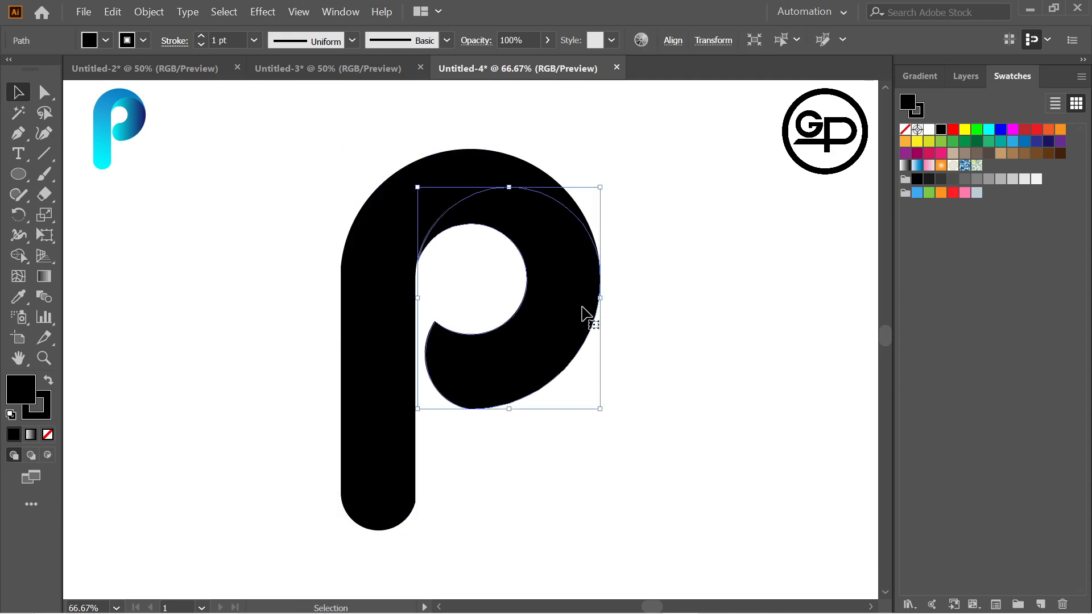
{"action": "left_click", "coordinate": [934, 79]}
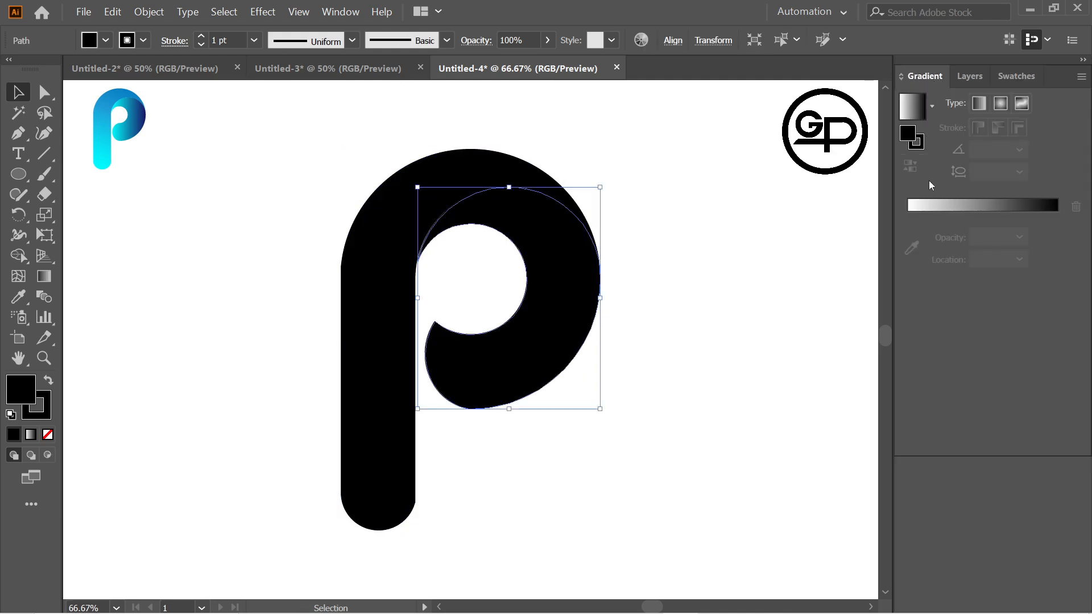
{"action": "left_click", "coordinate": [931, 107]}
{"action": "left_click", "coordinate": [849, 174]}
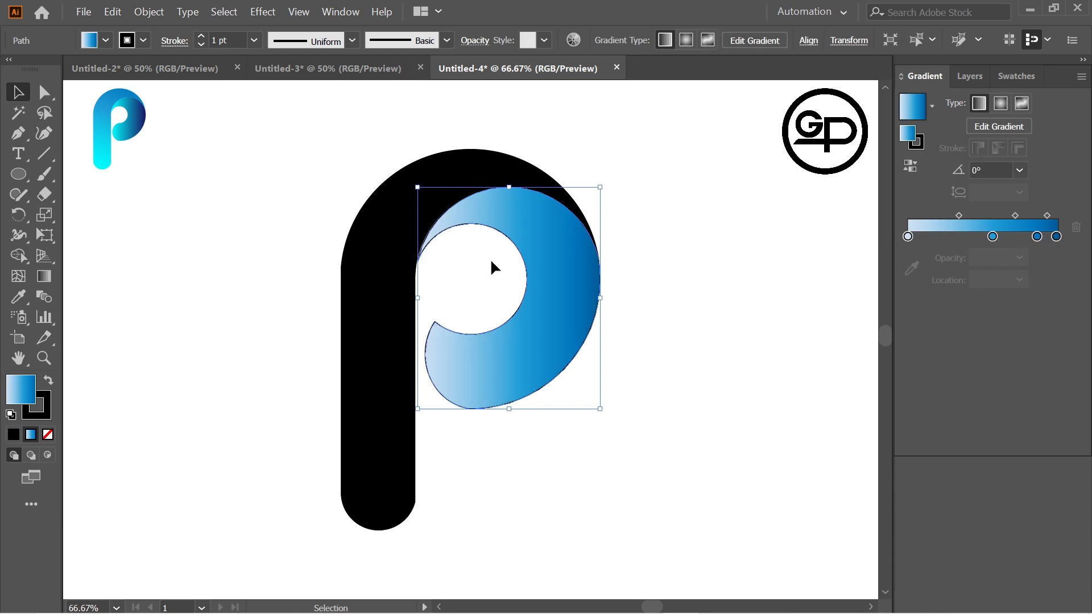
{"action": "double_click", "coordinate": [908, 237]}
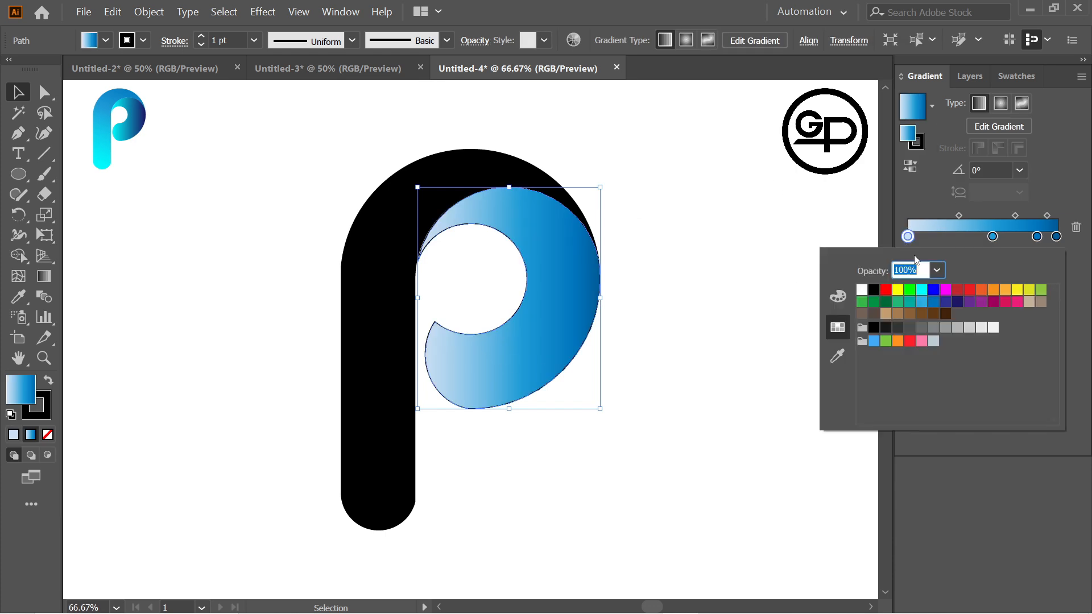
{"action": "left_click", "coordinate": [921, 291]}
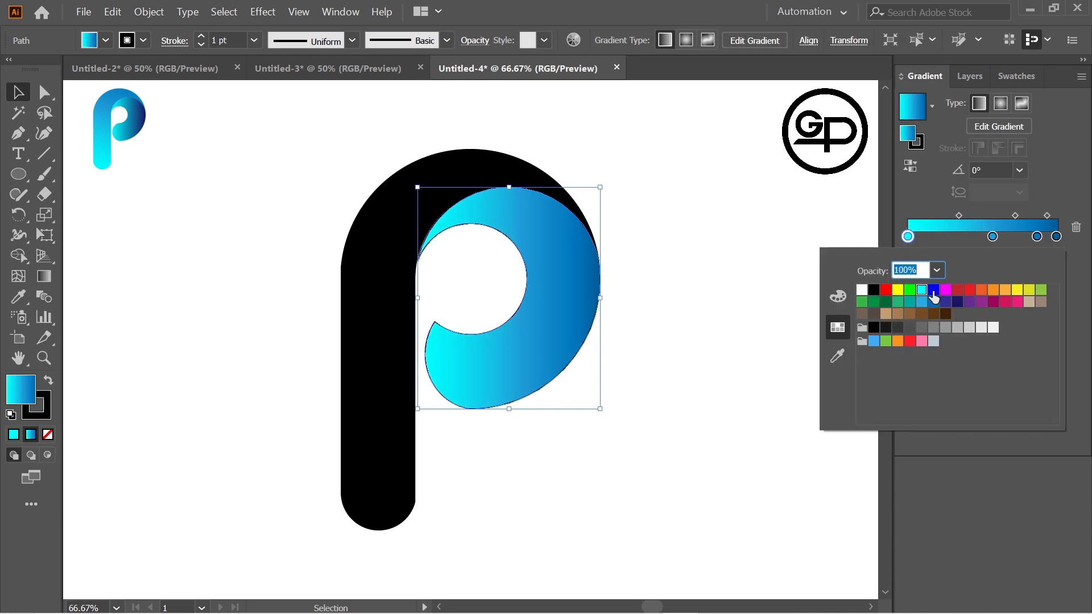
{"action": "left_click", "coordinate": [933, 292]}
{"action": "left_click", "coordinate": [920, 291]}
Step: Apply the same cyan-to-blue linear gradient to the black stem shape
{"action": "left_click", "coordinate": [18, 92]}
{"action": "left_click", "coordinate": [502, 169]}
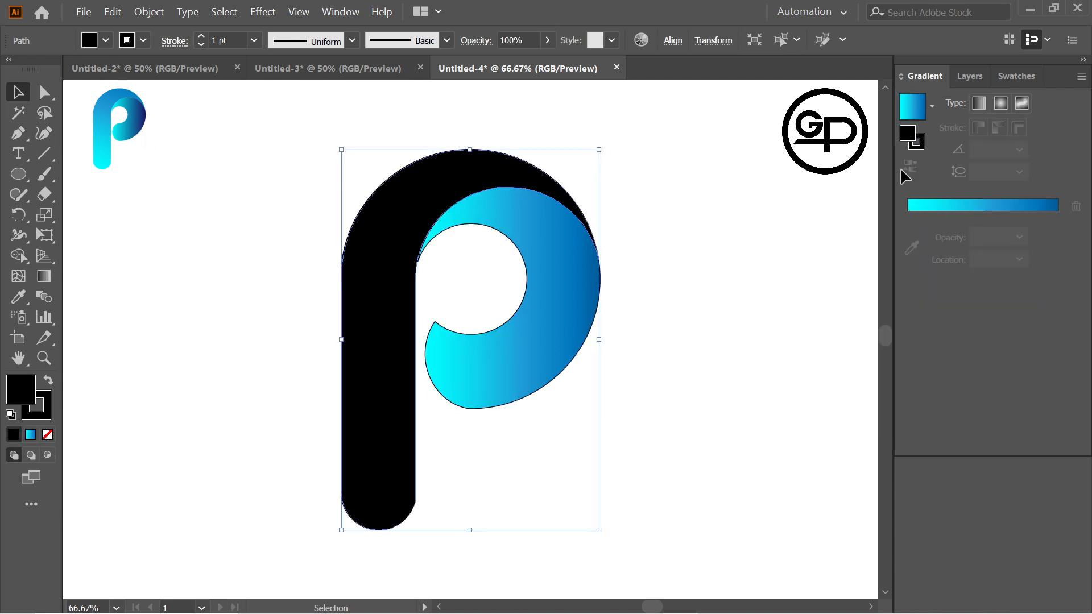
{"action": "left_click", "coordinate": [908, 116]}
{"action": "left_click", "coordinate": [672, 264]}
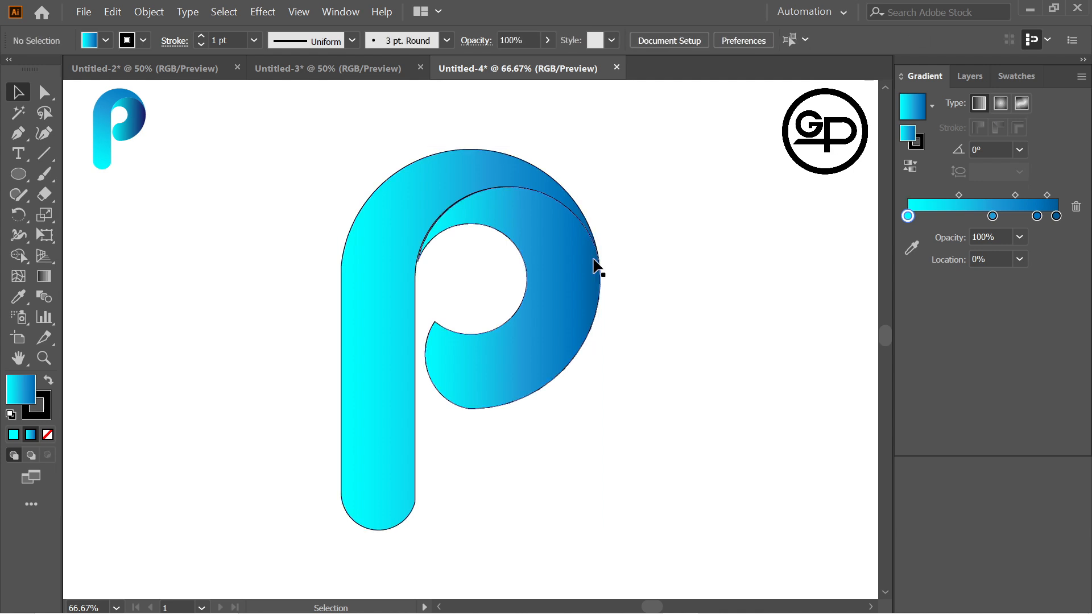
Step: Redirect the bowl's gradient with the Gradient tool to about 92.8°, running from cyan at the bottom to dark blue at the top
{"action": "left_click", "coordinate": [595, 269]}
{"action": "left_click", "coordinate": [44, 281]}
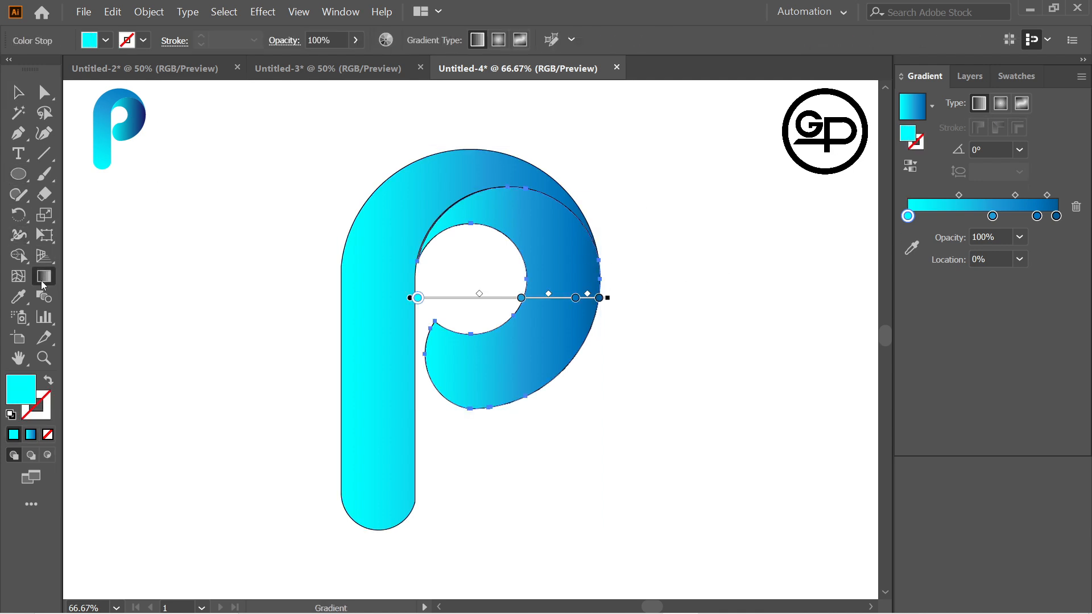
{"action": "left_click_drag", "start_coordinate": [614, 168], "coordinate": [547, 176]}
{"action": "left_click", "coordinate": [18, 94]}
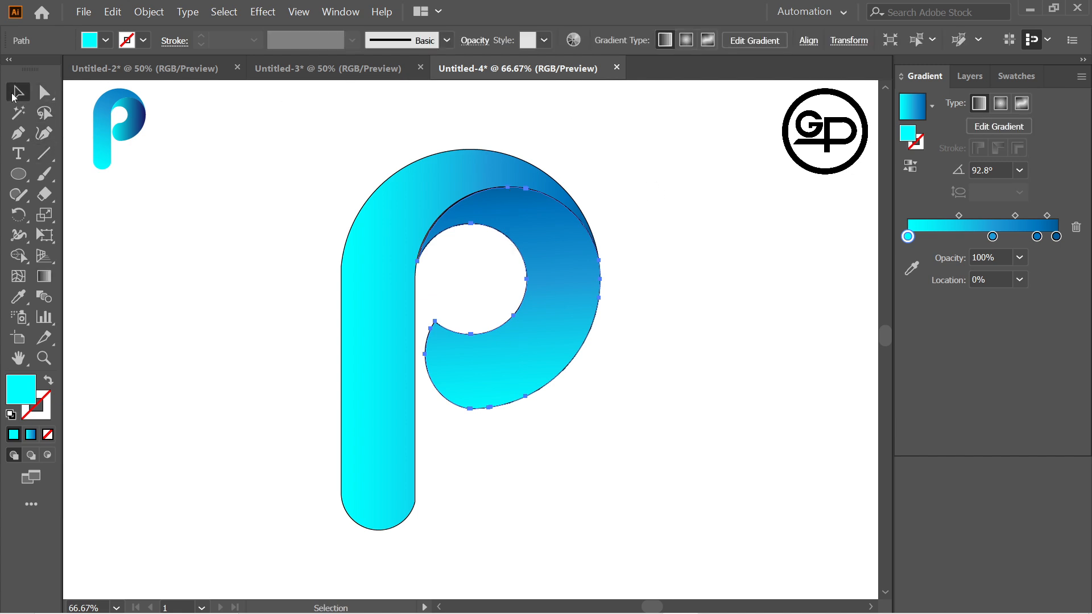
{"action": "left_click", "coordinate": [250, 162]}
Step: Redraw the stem's gradient with the Gradient tool at about -2.9°, starting outside the stem's left edge so the arch darkens toward the right
{"action": "left_click", "coordinate": [372, 212]}
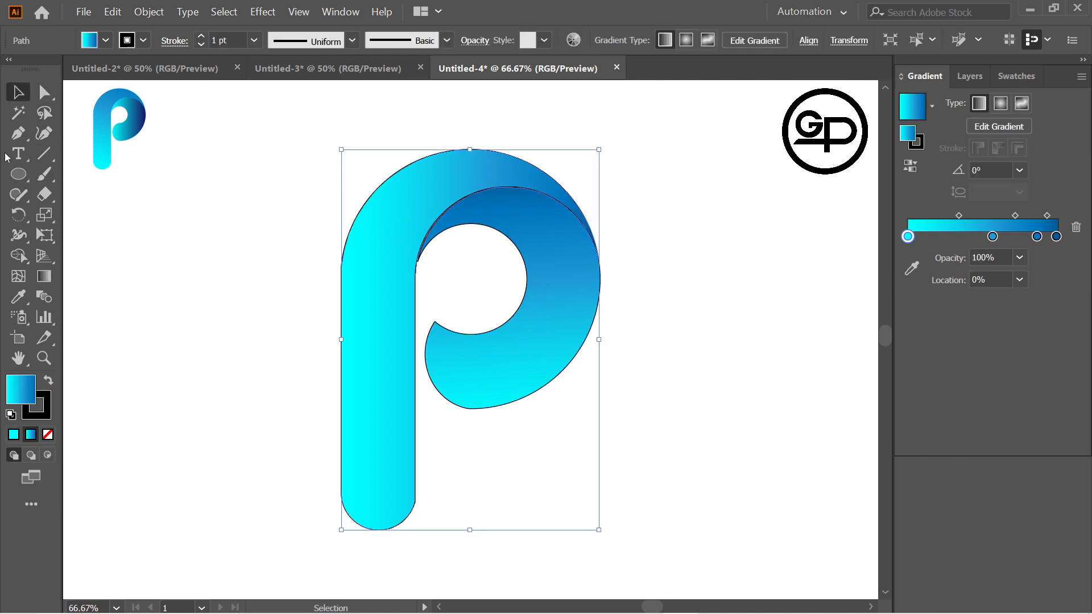
{"action": "left_click", "coordinate": [22, 257]}
{"action": "left_click_drag", "start_coordinate": [293, 190], "coordinate": [639, 188]}
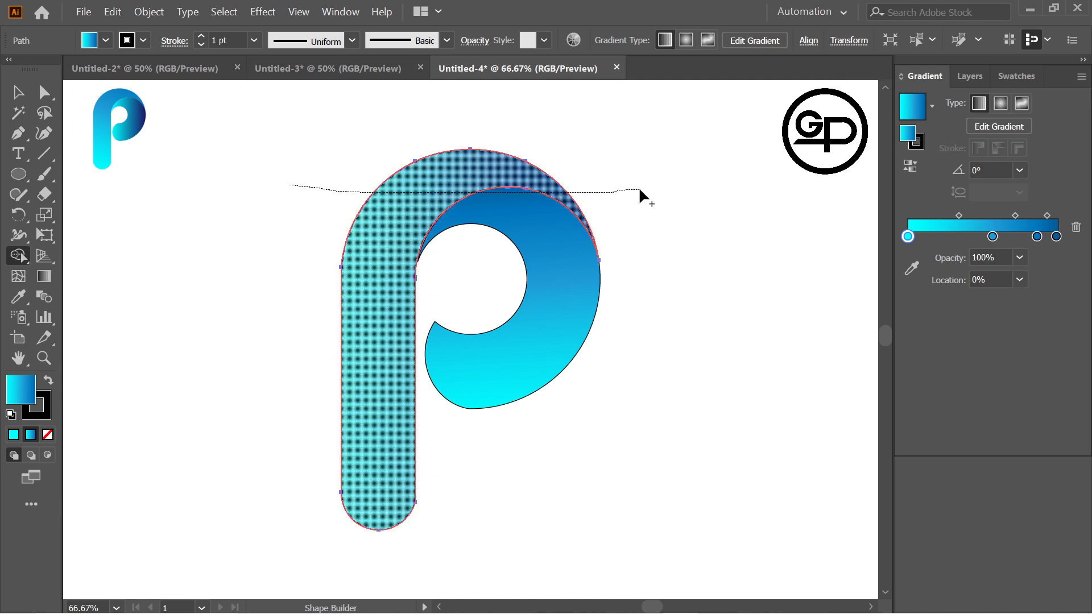
{"action": "left_click", "coordinate": [44, 275]}
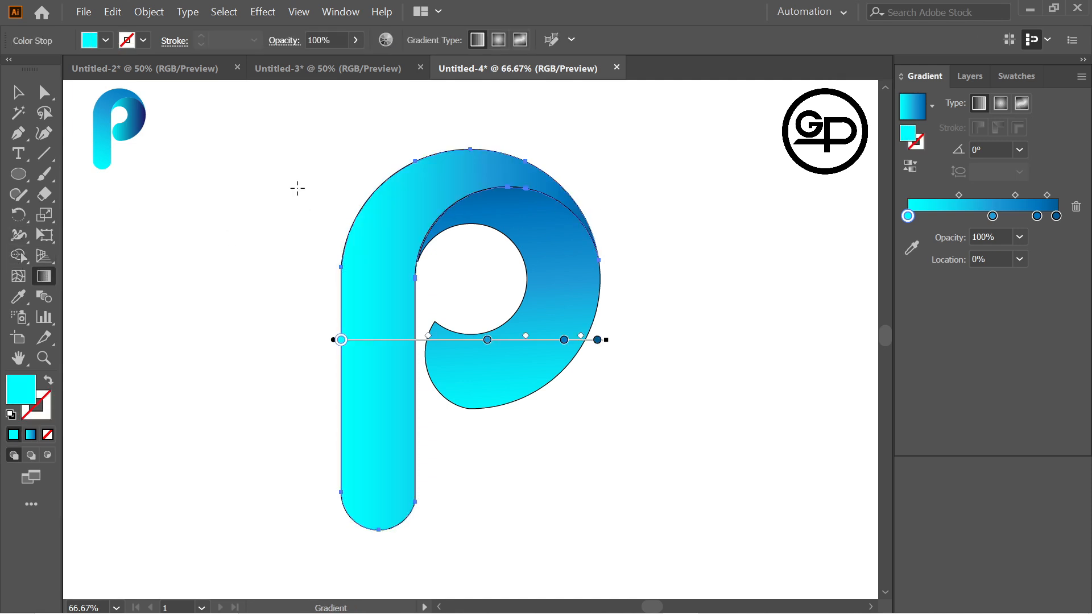
{"action": "left_click_drag", "start_coordinate": [292, 178], "coordinate": [568, 194]}
{"action": "key", "text": "v"}
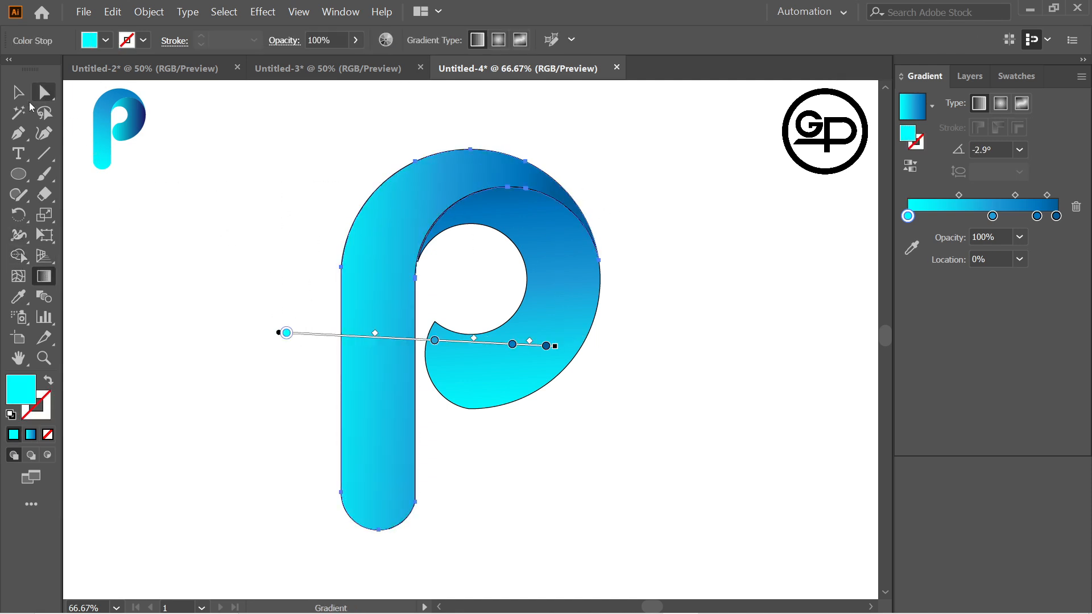
{"action": "left_click", "coordinate": [370, 132]}
Step: Select both the stem and the bowl and set their stroke to None
{"action": "left_click_drag", "start_coordinate": [297, 121], "coordinate": [790, 497]}
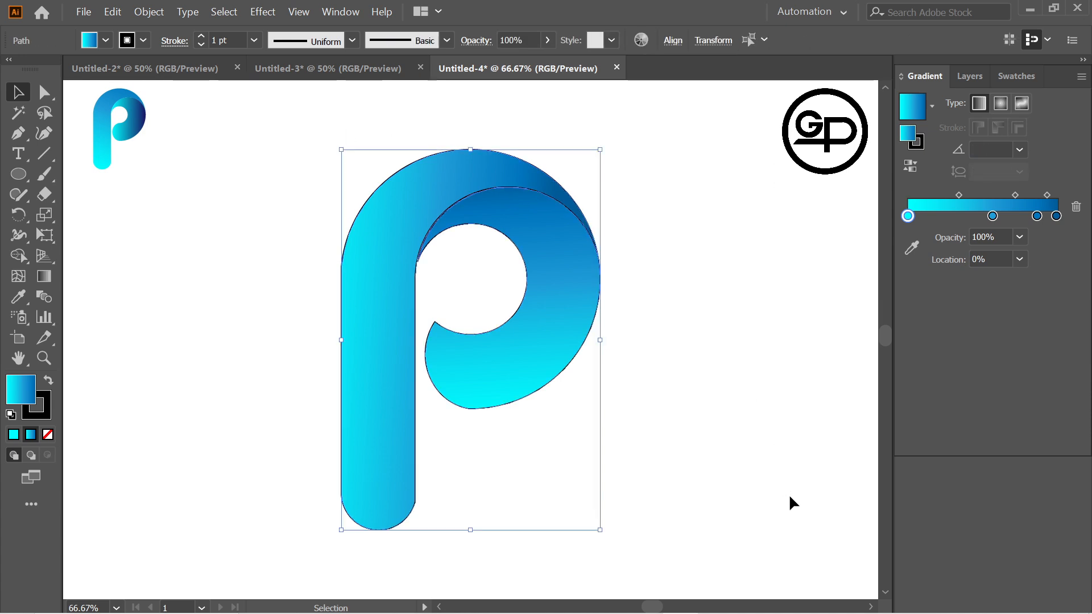
{"action": "left_click", "coordinate": [144, 40]}
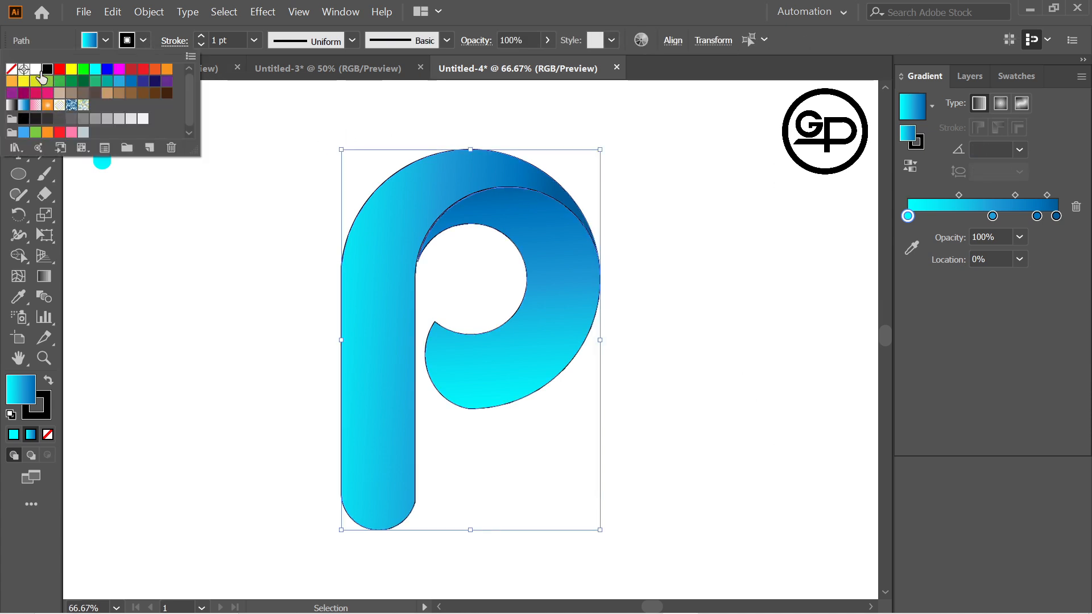
{"action": "left_click", "coordinate": [10, 71]}
{"action": "left_click", "coordinate": [725, 298]}
{"action": "left_click", "coordinate": [726, 298]}
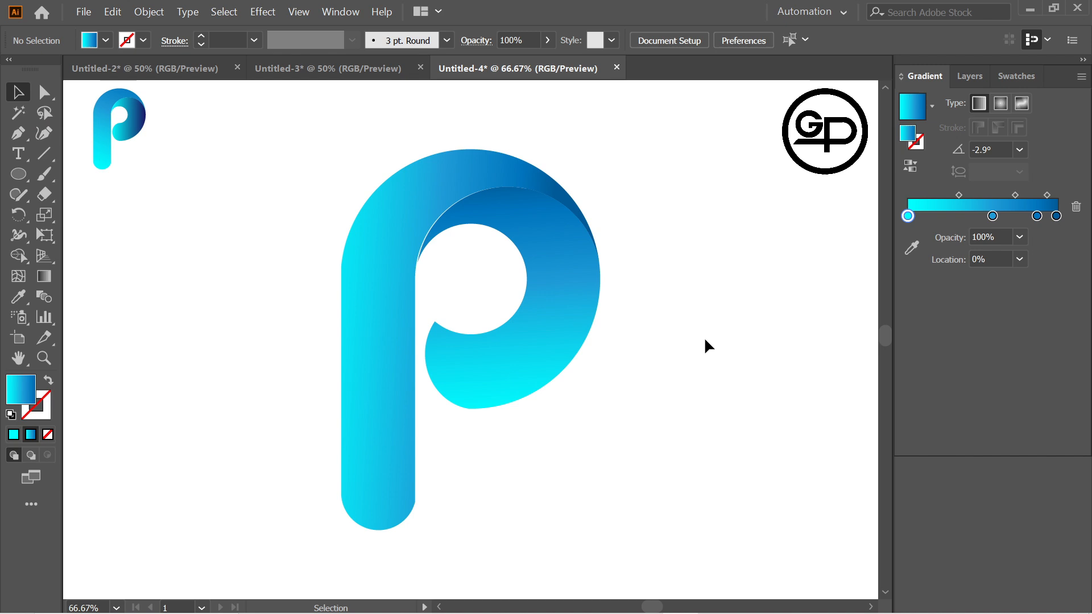
Step: Nudge the bowl slightly toward the stem to close the thin gap, and group the two shapes
{"action": "left_click", "coordinate": [517, 231]}
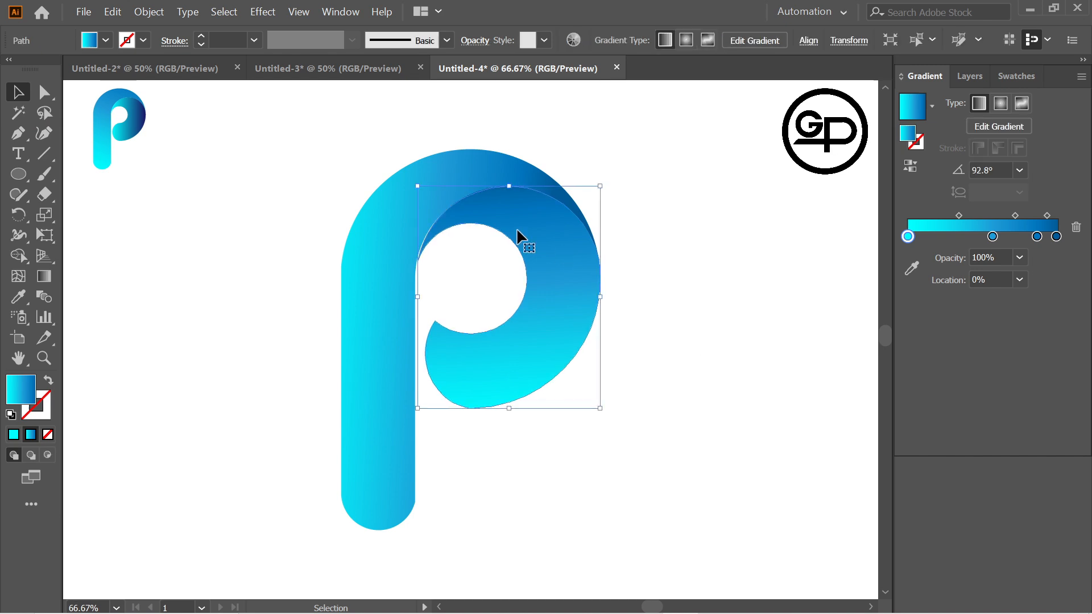
{"action": "left_click", "coordinate": [725, 257]}
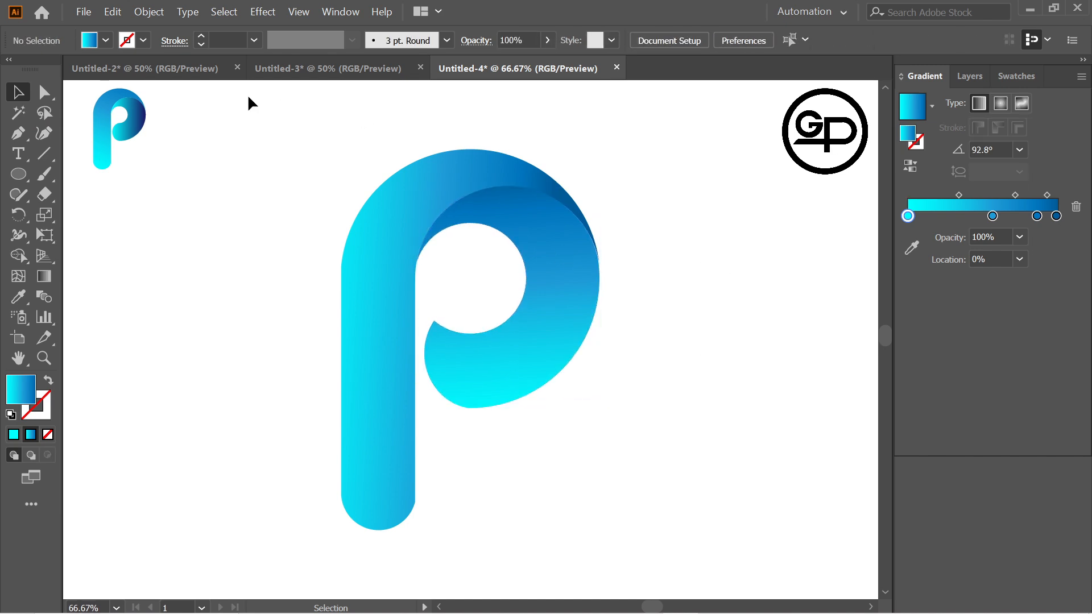
{"action": "left_click_drag", "start_coordinate": [226, 95], "coordinate": [713, 600]}
{"action": "key", "text": "ctrl+g"}
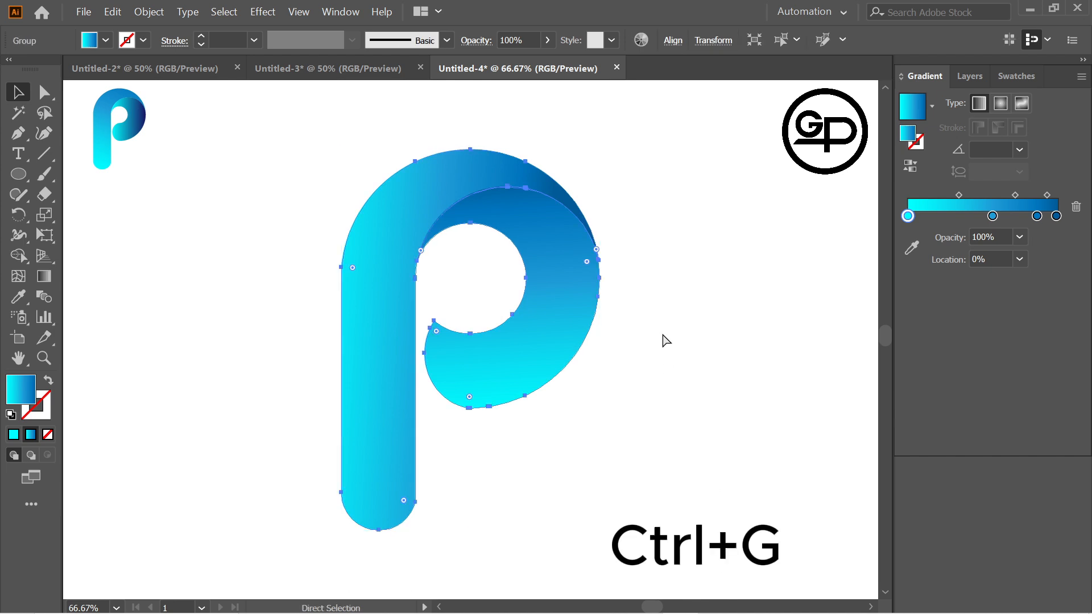
{"action": "left_click", "coordinate": [726, 339]}
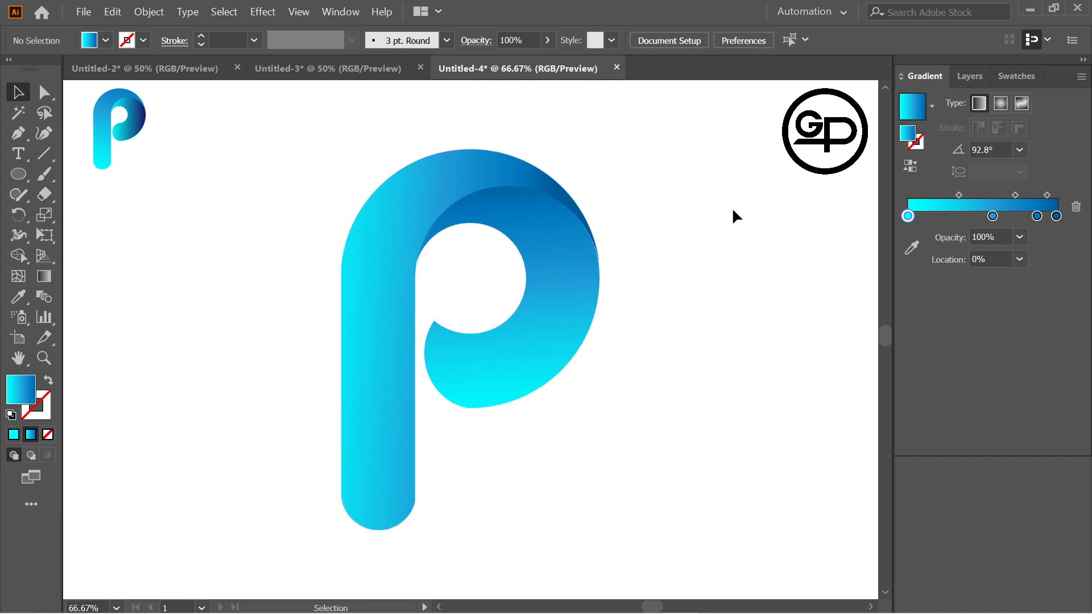